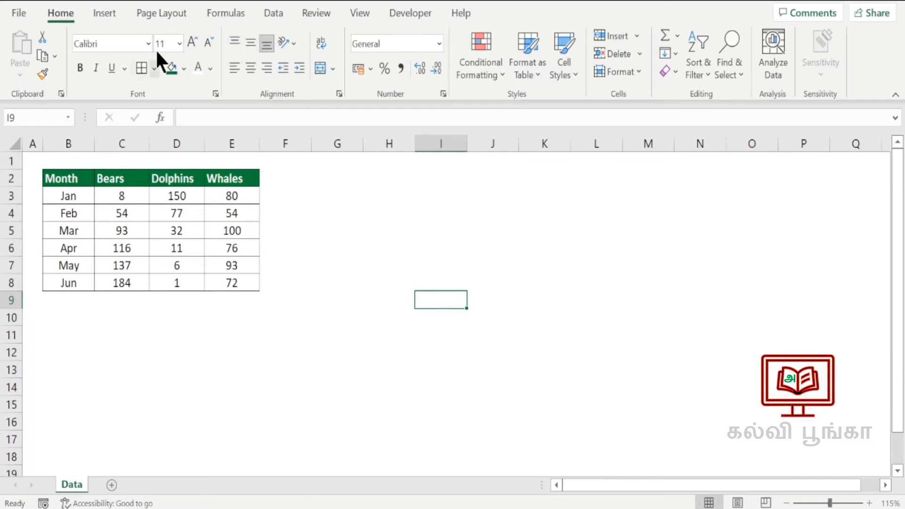
- Select the monthly table in B2:E8 with its headers and open the recommended charts for it
{"action": "left_click_drag", "start_coordinate": [62, 181], "coordinate": [233, 281]}
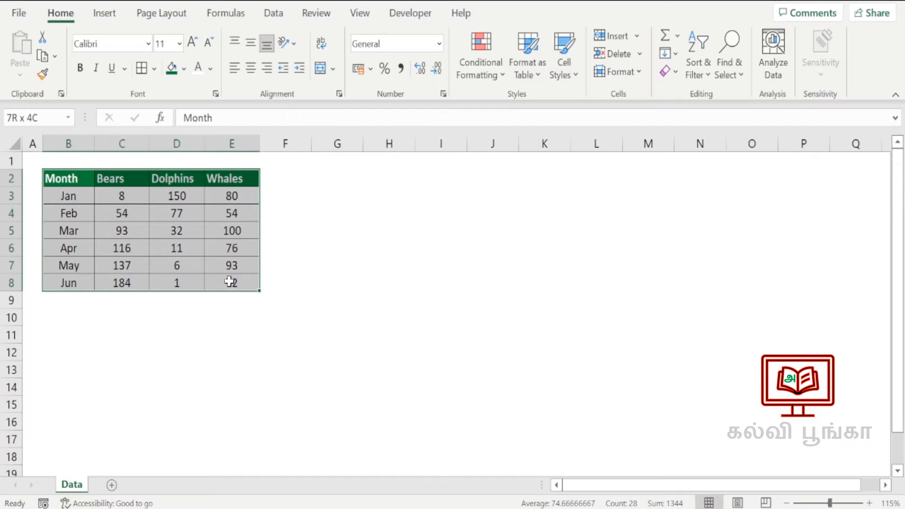
{"action": "left_click", "coordinate": [104, 22]}
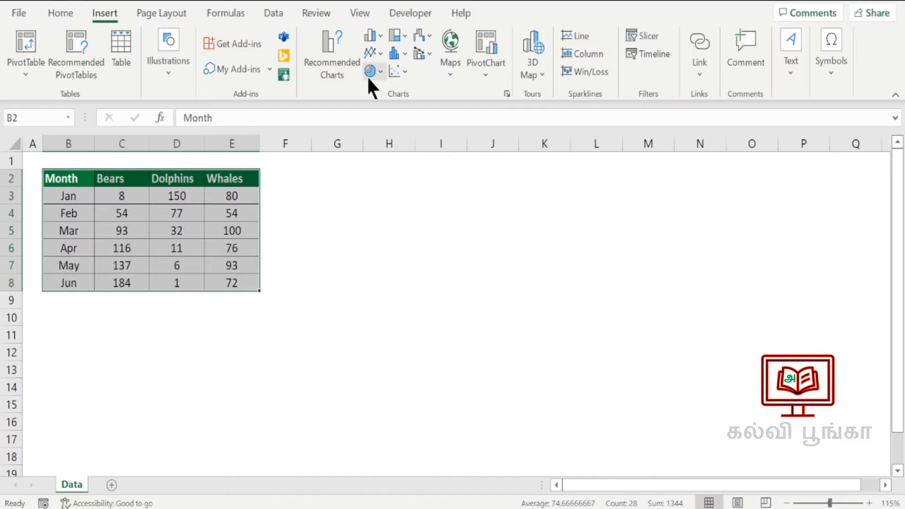
{"action": "left_click", "coordinate": [330, 55]}
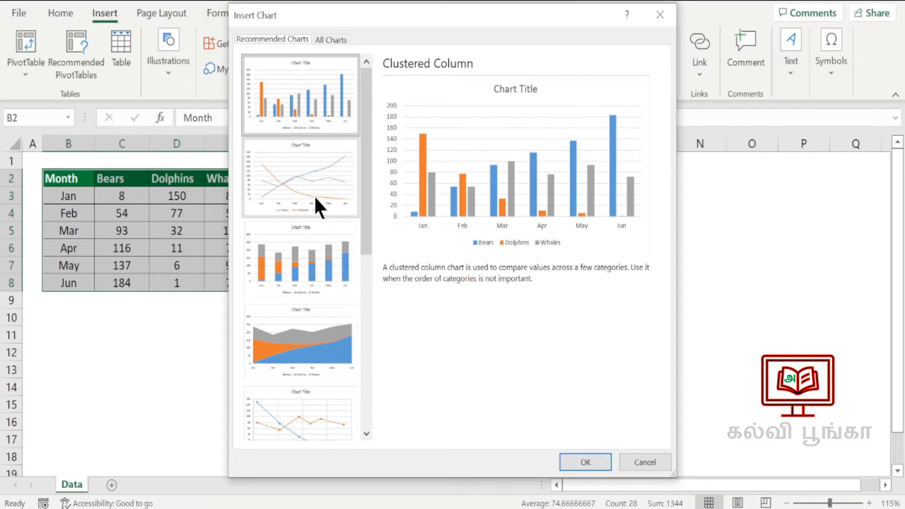
- Preview the recommended line, stacked column, stacked area and funnel charts, and the Line and Pie types among all charts
{"action": "left_click", "coordinate": [304, 184]}
{"action": "left_click", "coordinate": [304, 265]}
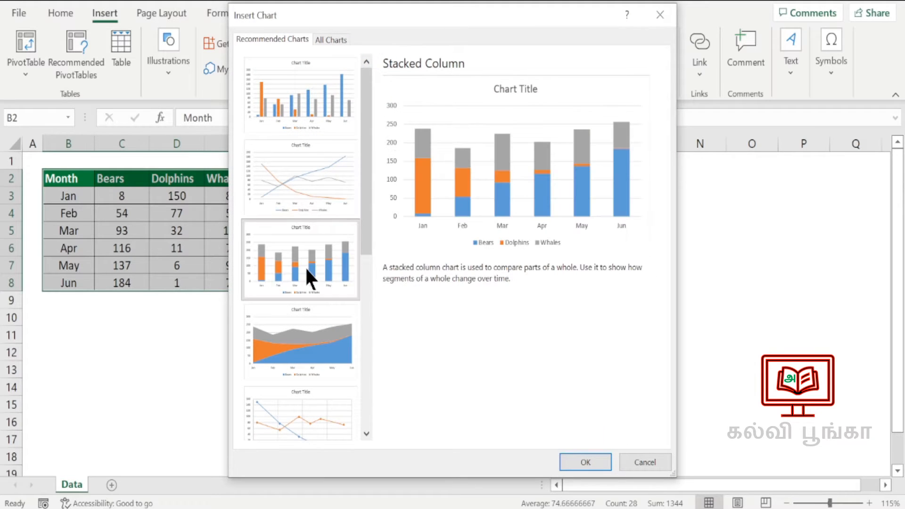
{"action": "left_click", "coordinate": [295, 338]}
{"action": "scroll", "coordinate": [312, 322], "scroll_direction": "down", "scroll_amount": 5}
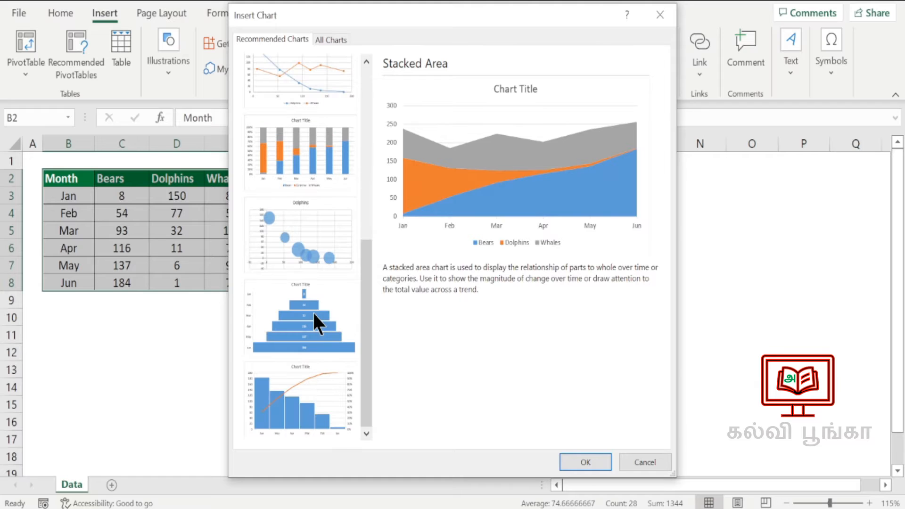
{"action": "left_click", "coordinate": [299, 214]}
{"action": "left_click", "coordinate": [306, 304]}
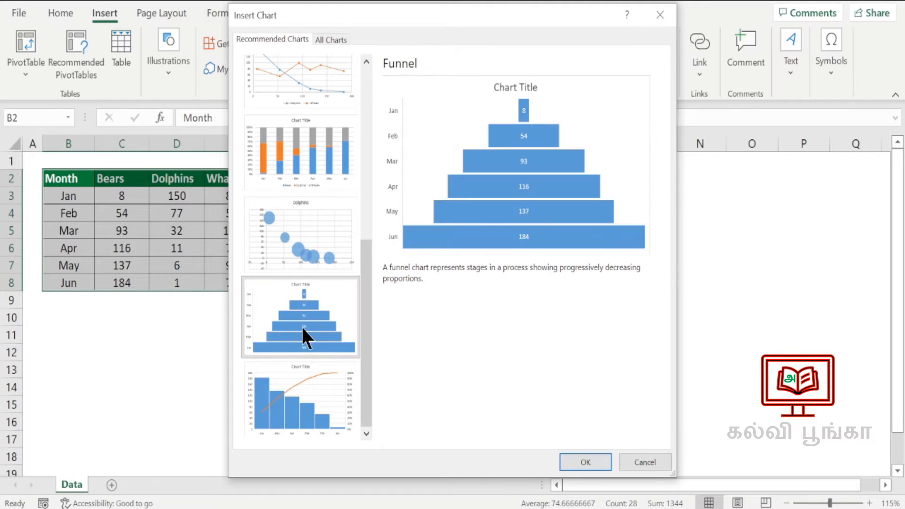
{"action": "scroll", "coordinate": [287, 194], "scroll_direction": "up", "scroll_amount": 5}
{"action": "left_click", "coordinate": [330, 40]}
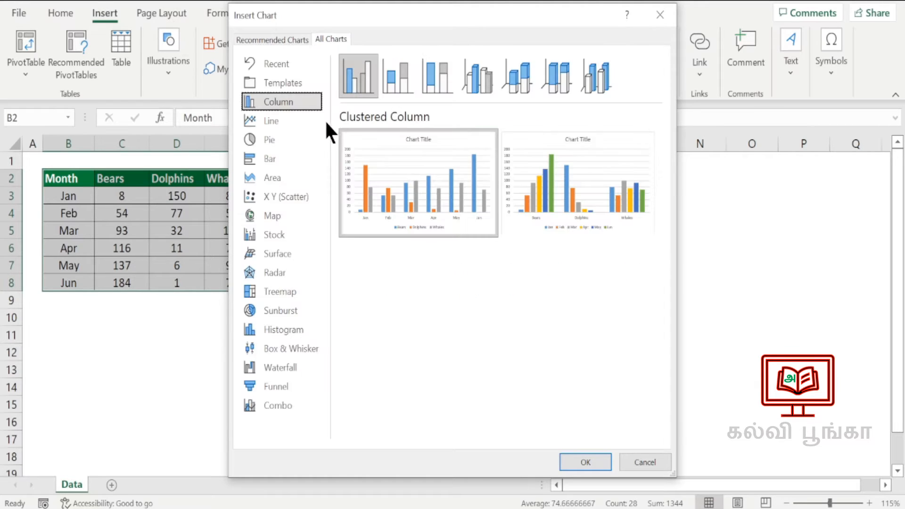
{"action": "left_click", "coordinate": [278, 114]}
{"action": "left_click", "coordinate": [280, 141]}
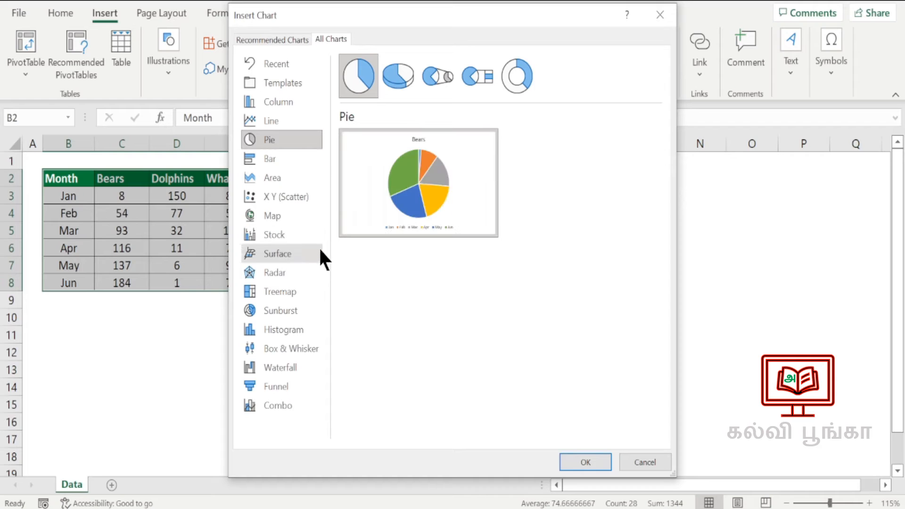
- Insert the recommended Clustered Column chart and move it beside the data table, over about columns G to N
{"action": "left_click", "coordinate": [265, 47]}
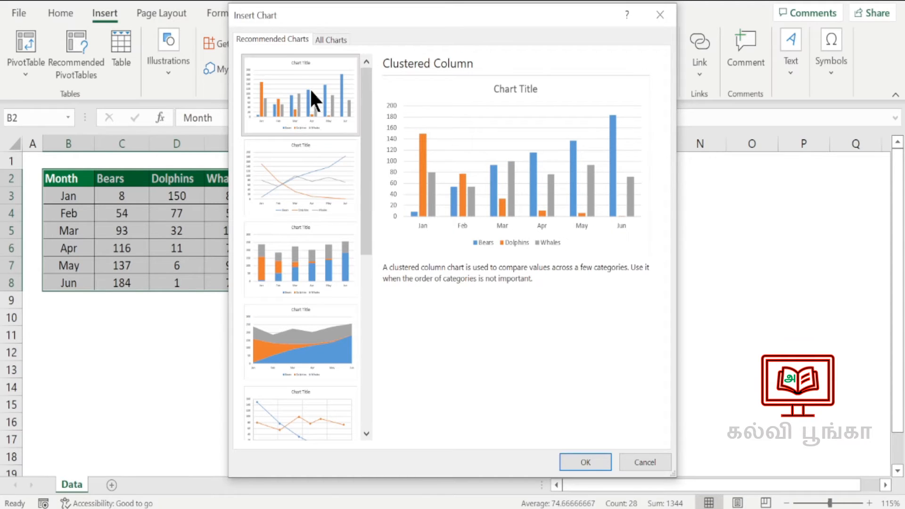
{"action": "left_click", "coordinate": [583, 462]}
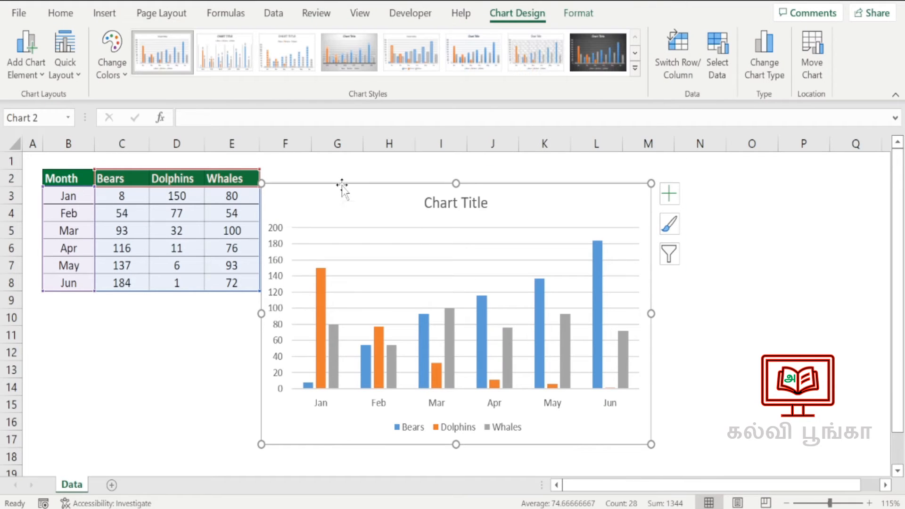
{"action": "left_click_drag", "start_coordinate": [343, 187], "coordinate": [409, 180]}
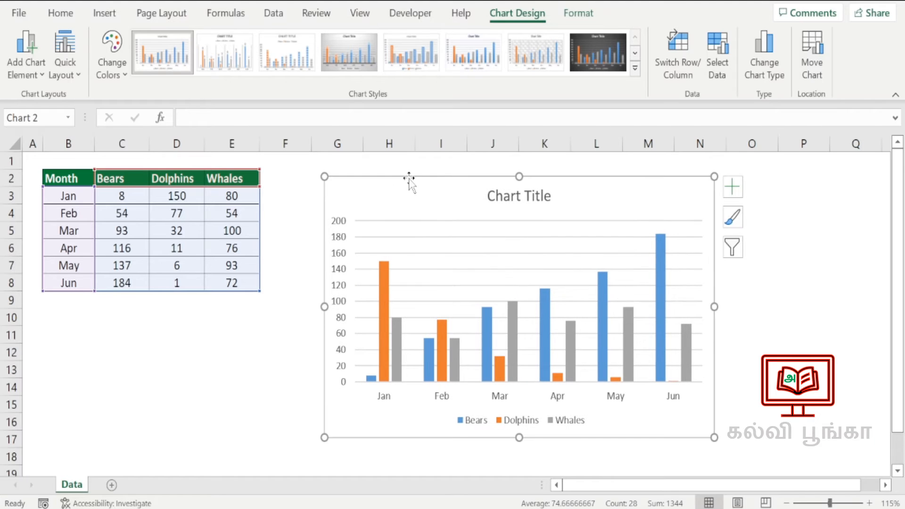
- Replace the chart's placeholder title with "Sales by month"
{"action": "left_click", "coordinate": [517, 197]}
{"action": "left_click", "coordinate": [545, 198]}
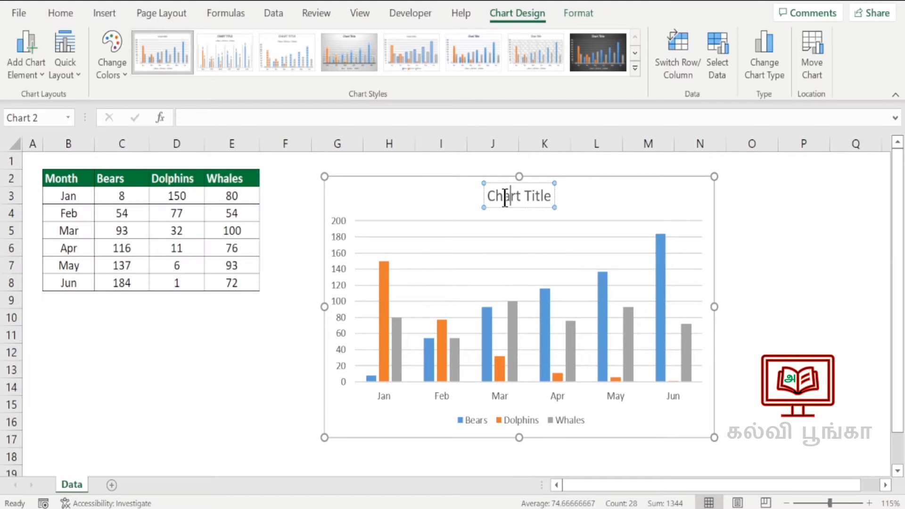
{"action": "left_click_drag", "start_coordinate": [504, 194], "coordinate": [541, 194]}
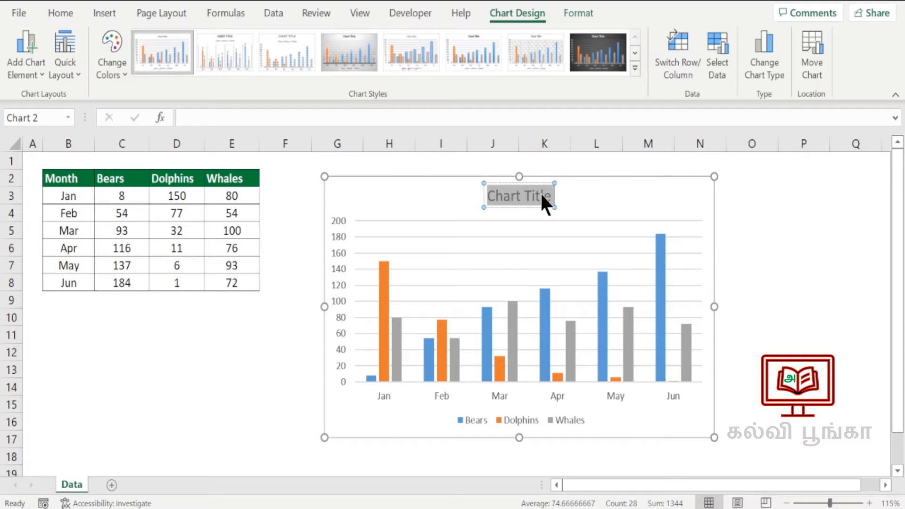
{"action": "type", "text": "Sak"}
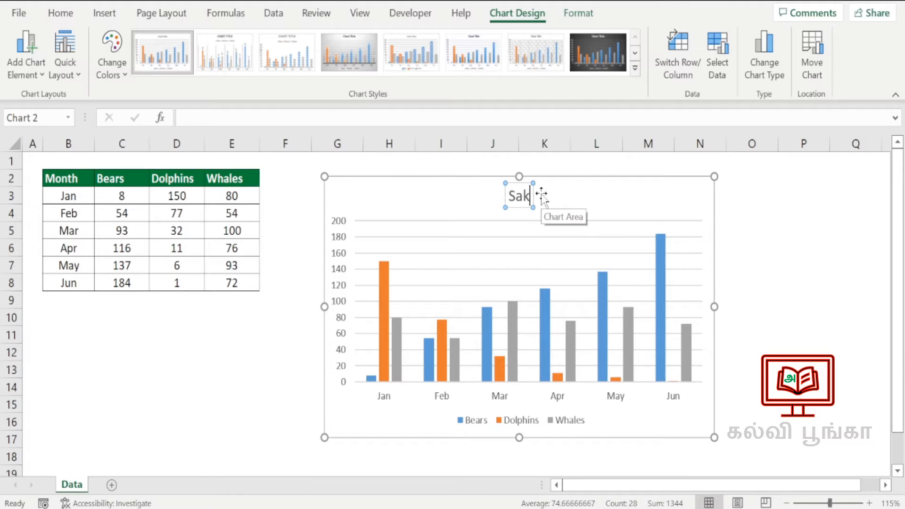
{"action": "key", "text": "BackSpace"}
{"action": "type", "text": "les by"}
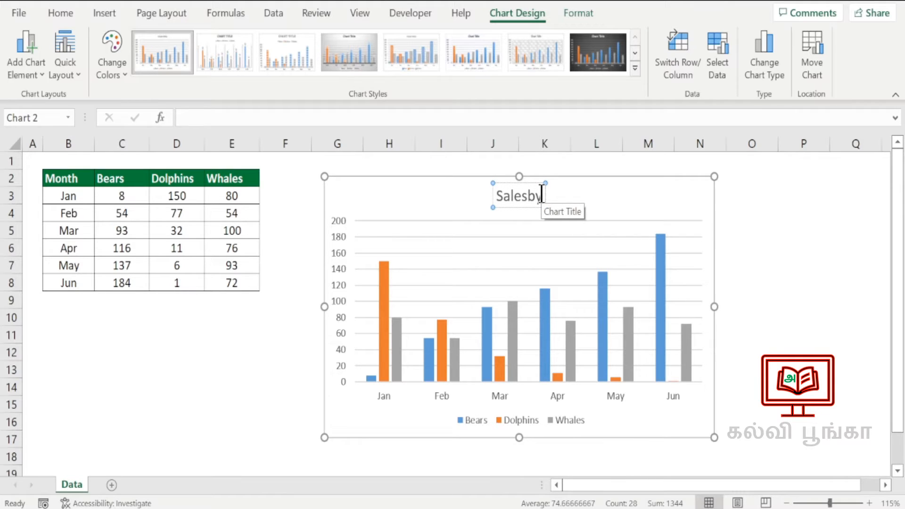
{"action": "type", "text": " month"}
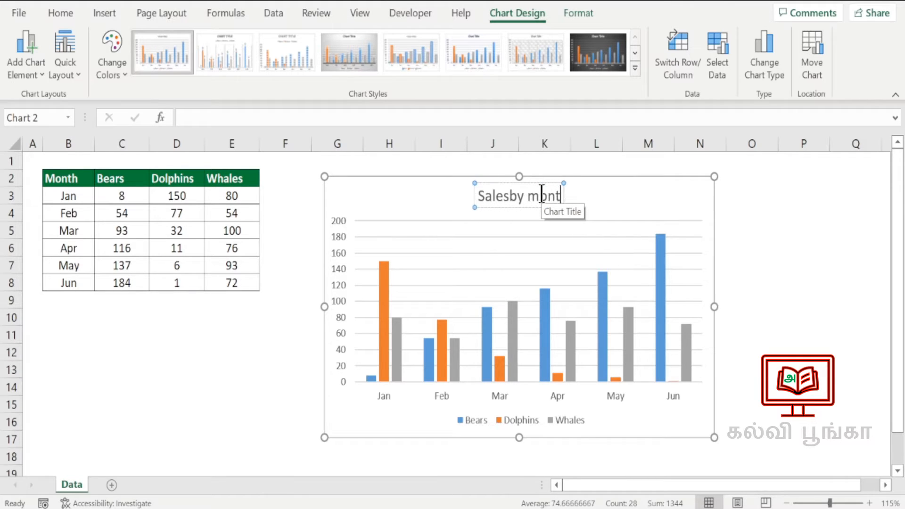
{"action": "left_click", "coordinate": [507, 194]}
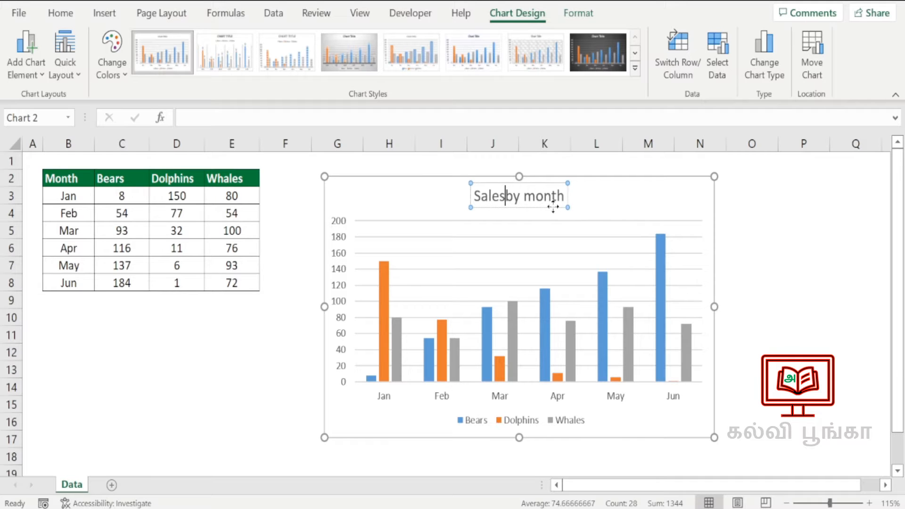
{"action": "left_click", "coordinate": [606, 206]}
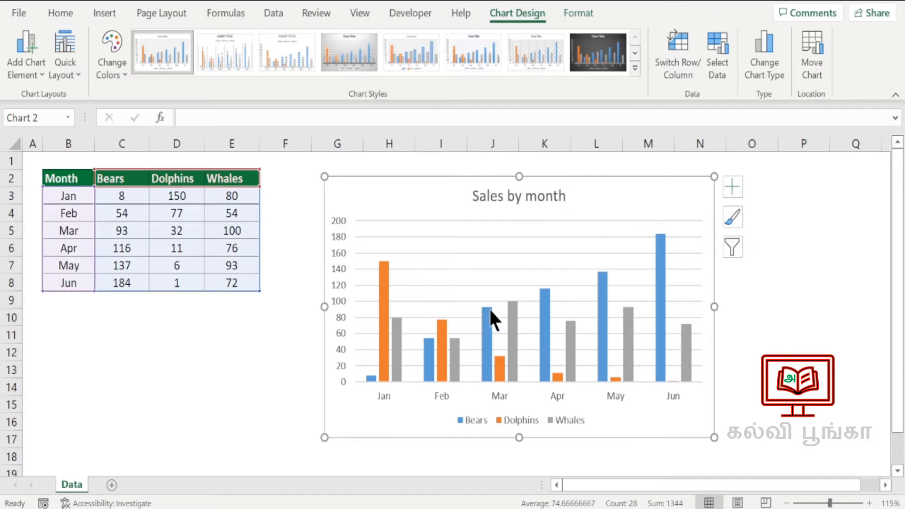
- Add data labels to the Dolphins series in the column chart
{"action": "left_click", "coordinate": [493, 420]}
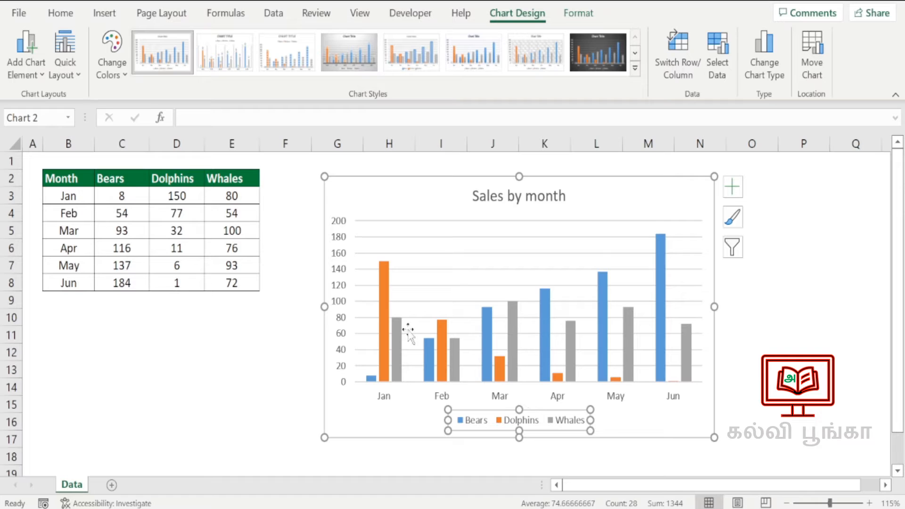
{"action": "left_click", "coordinate": [381, 286]}
{"action": "left_click", "coordinate": [370, 378]}
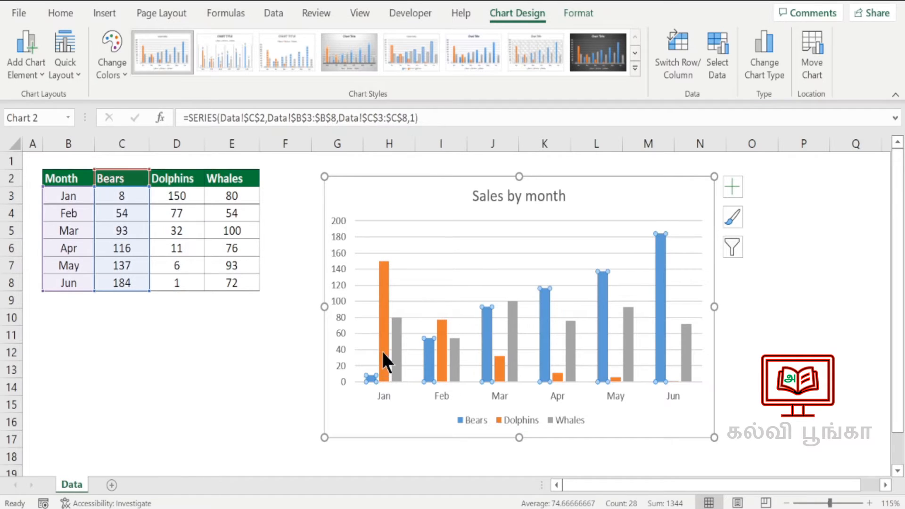
{"action": "left_click", "coordinate": [382, 299]}
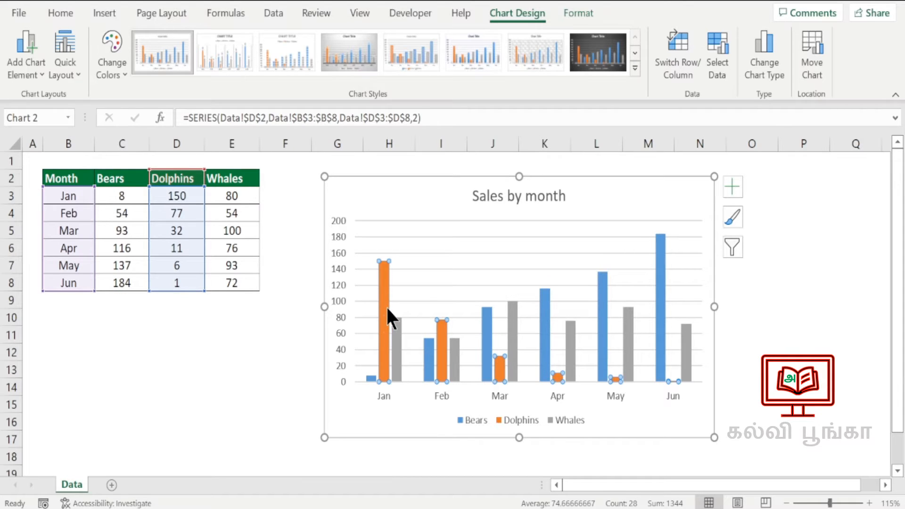
{"action": "right_click", "coordinate": [382, 303]}
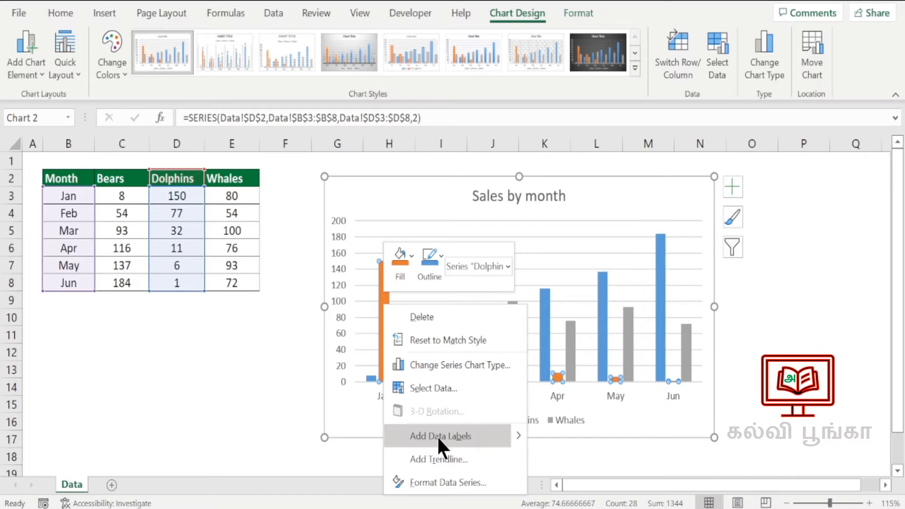
{"action": "left_click", "coordinate": [450, 435]}
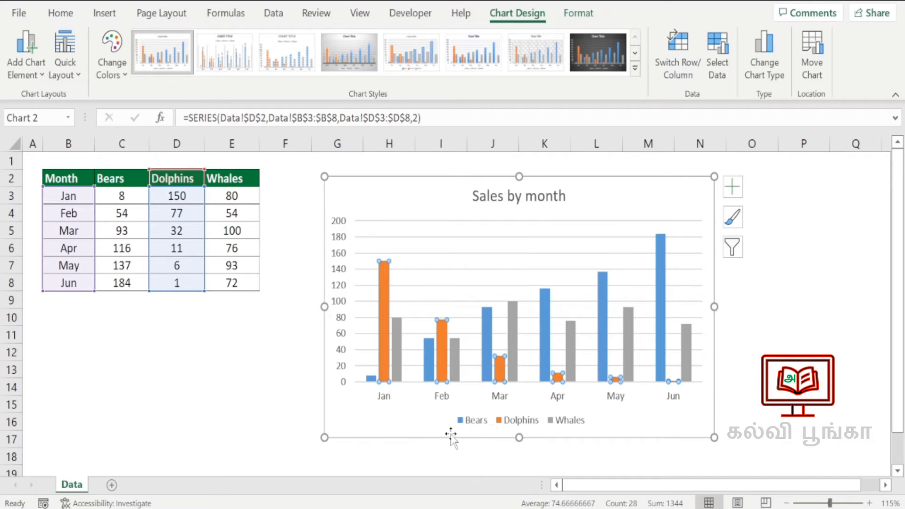
- Add data labels to the Bears series in the column chart
{"action": "left_click", "coordinate": [372, 377]}
{"action": "right_click", "coordinate": [371, 376]}
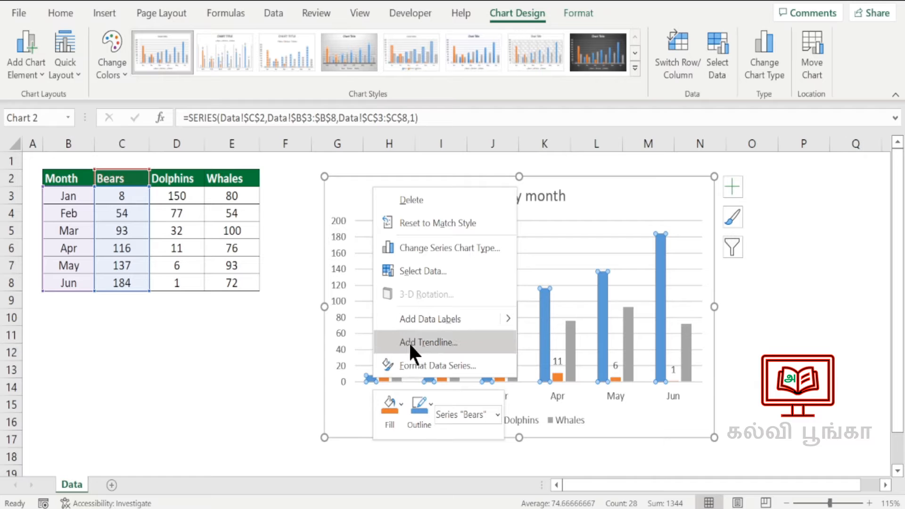
{"action": "left_click", "coordinate": [421, 319]}
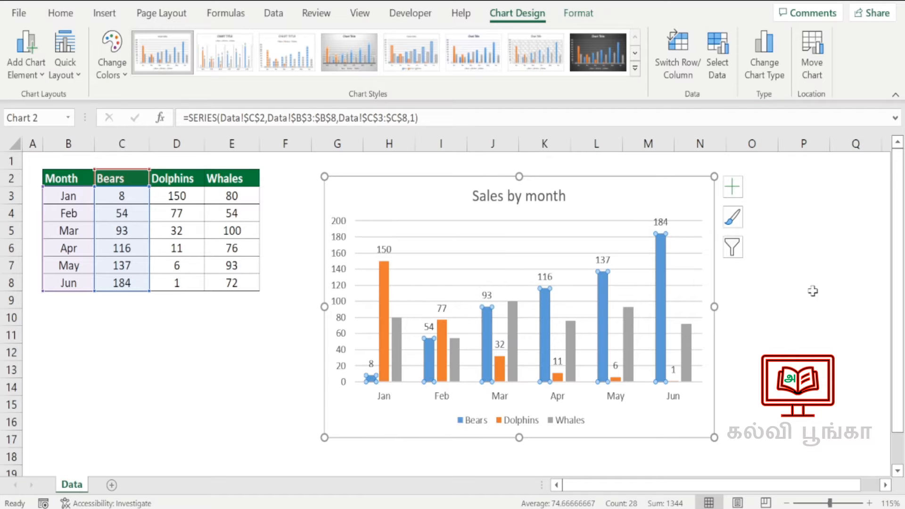
{"action": "left_click", "coordinate": [785, 309]}
- Make the data labels of the Bears series bold
{"action": "left_click", "coordinate": [545, 276]}
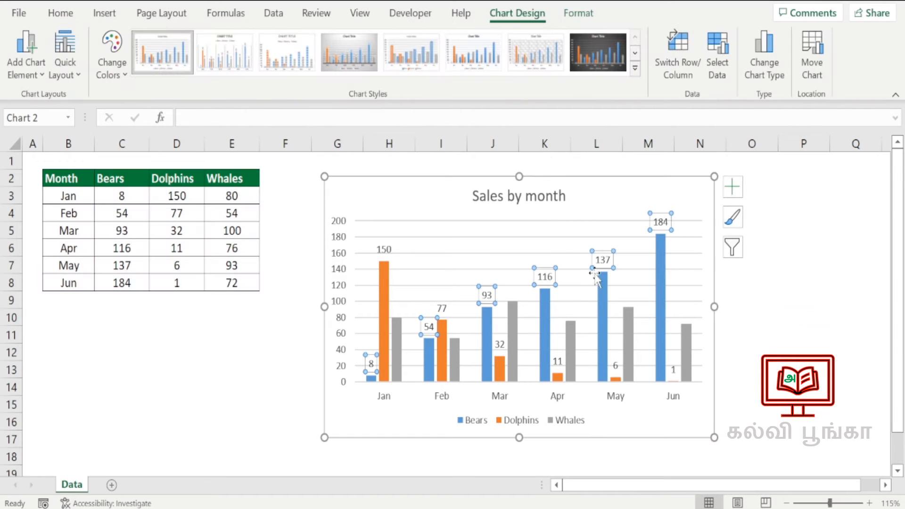
{"action": "left_click", "coordinate": [60, 13]}
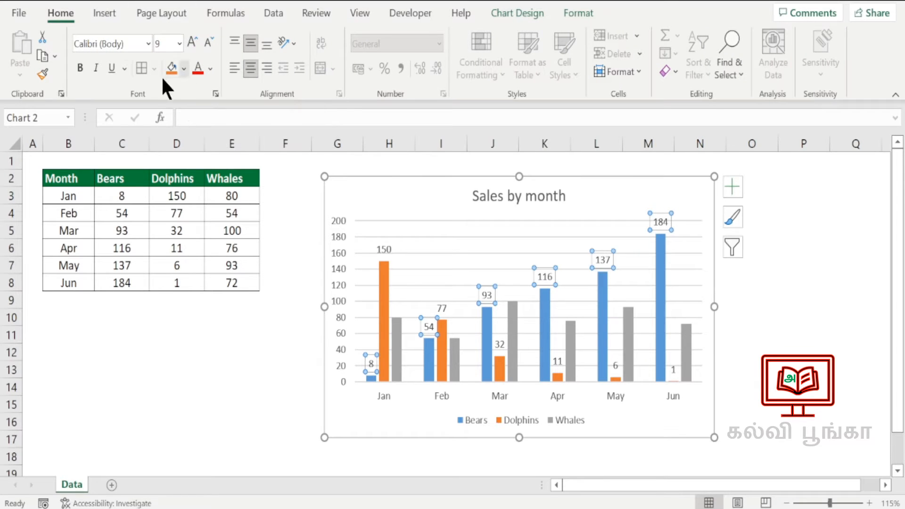
{"action": "left_click", "coordinate": [77, 70]}
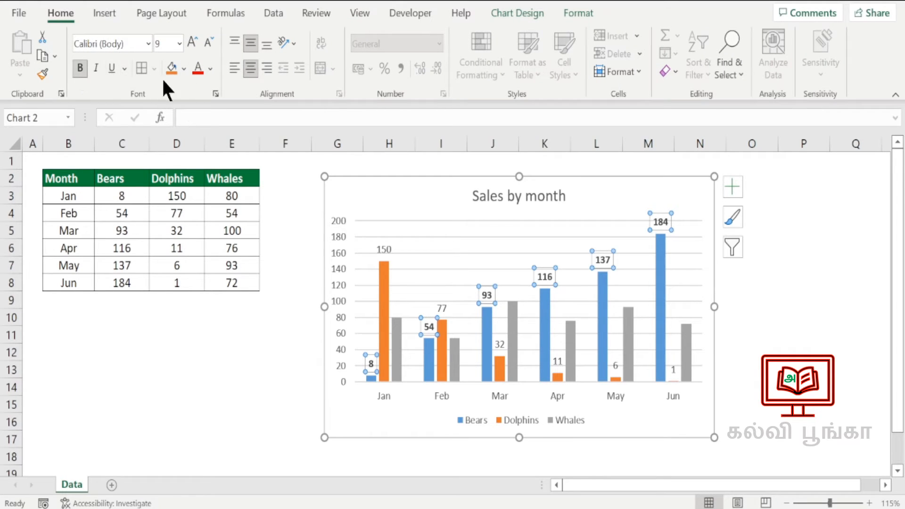
{"action": "left_click", "coordinate": [210, 69]}
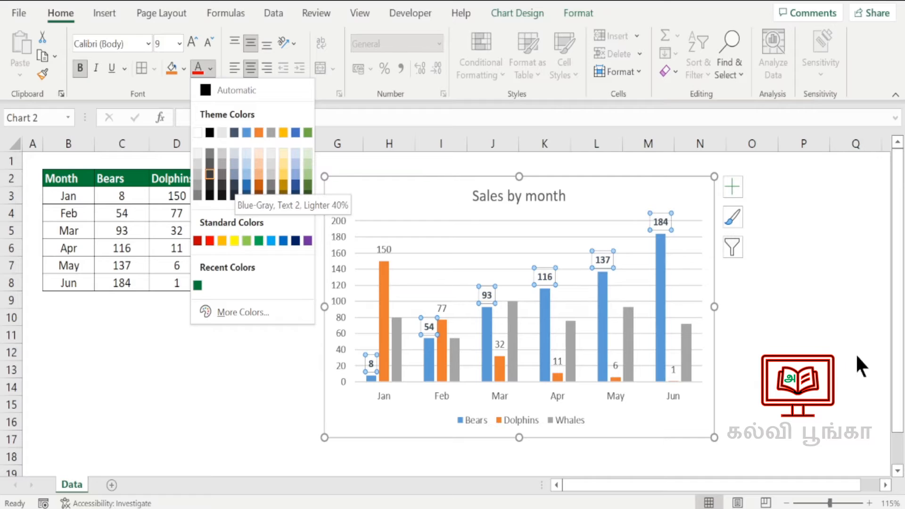
{"action": "key", "text": "Escape"}
- Examine the chart element options available for the column chart, from axes and titles to data table, error bars, legend and trendline
{"action": "left_click", "coordinate": [518, 11]}
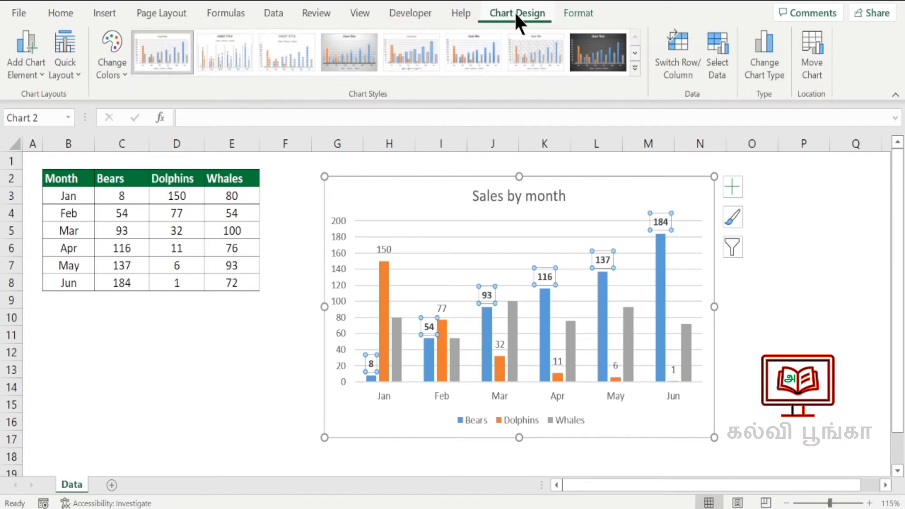
{"action": "left_click", "coordinate": [38, 75]}
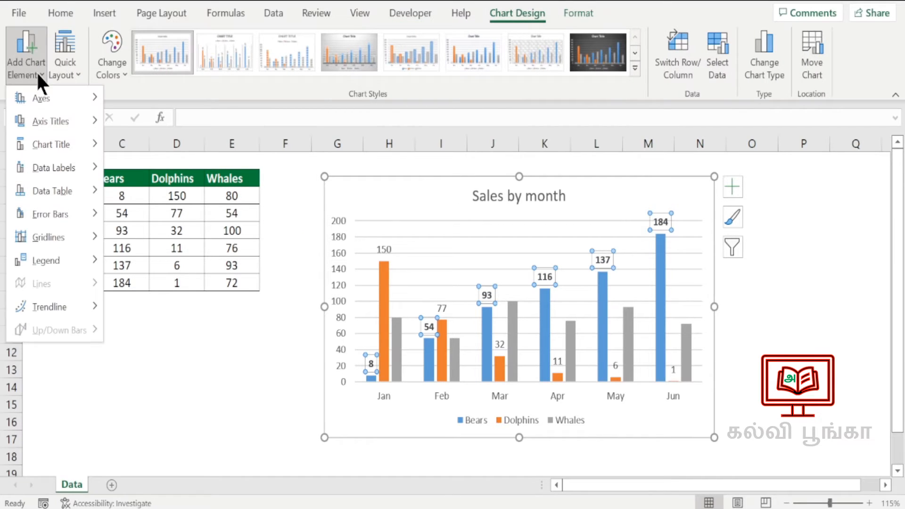
{"action": "mouse_move", "coordinate": [47, 96]}
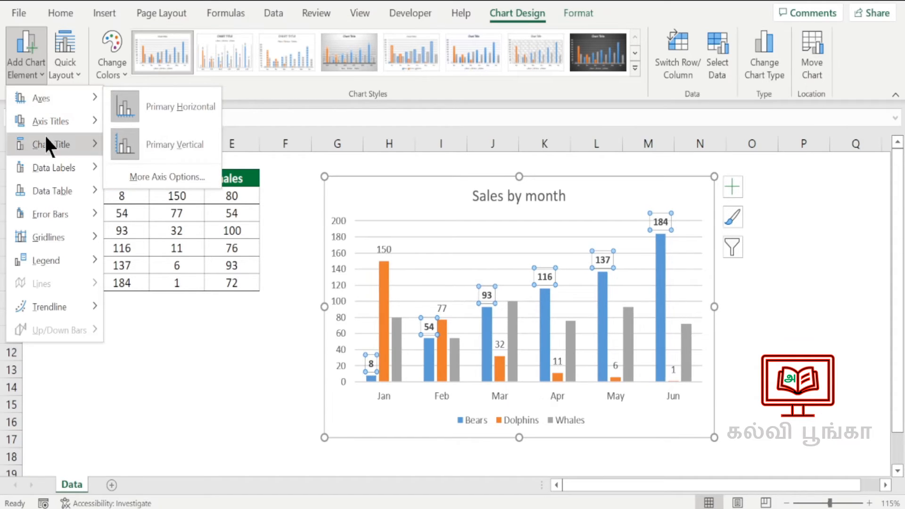
{"action": "mouse_move", "coordinate": [48, 121]}
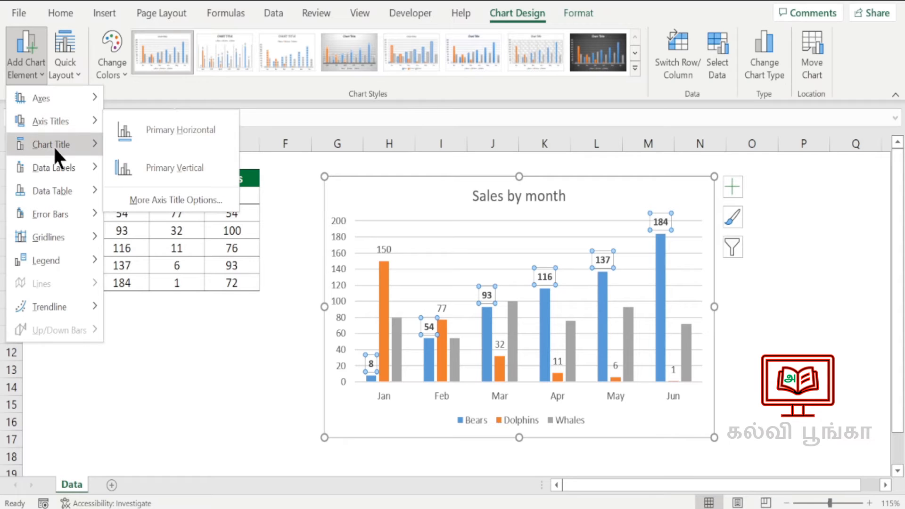
{"action": "mouse_move", "coordinate": [53, 145]}
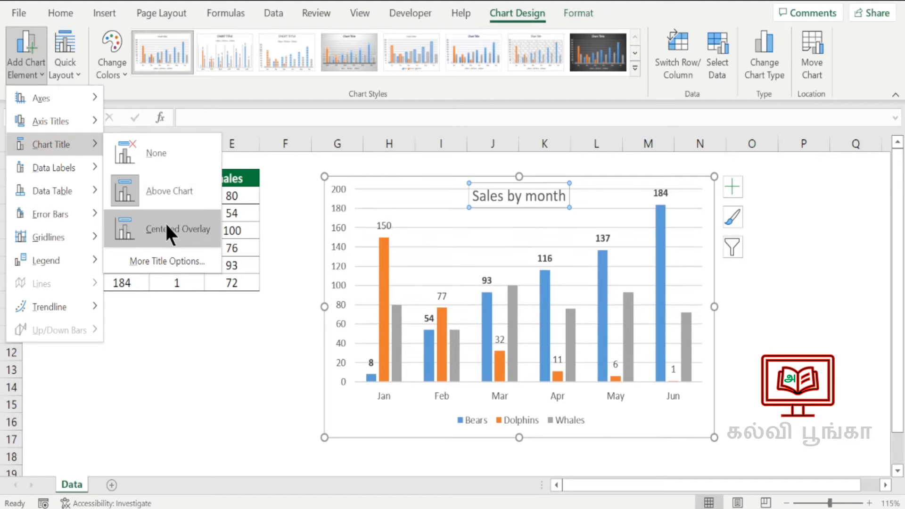
{"action": "mouse_move", "coordinate": [52, 167]}
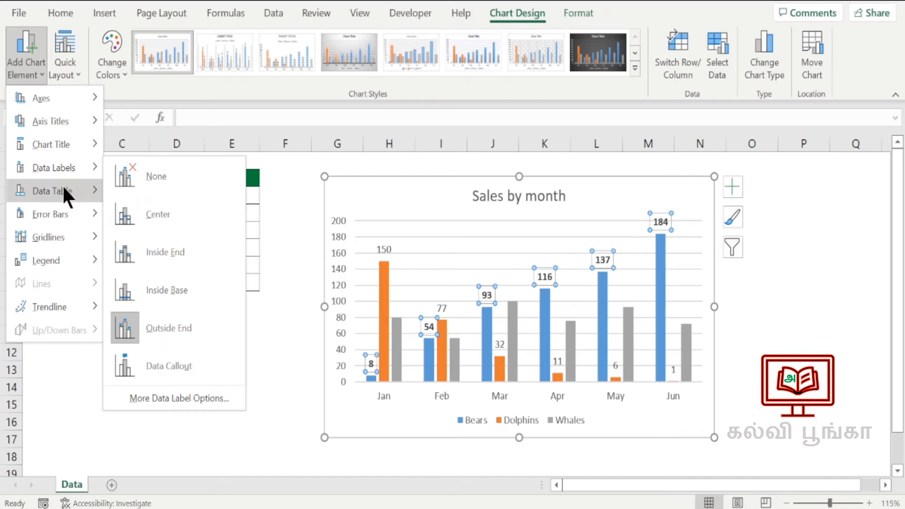
{"action": "mouse_move", "coordinate": [62, 185]}
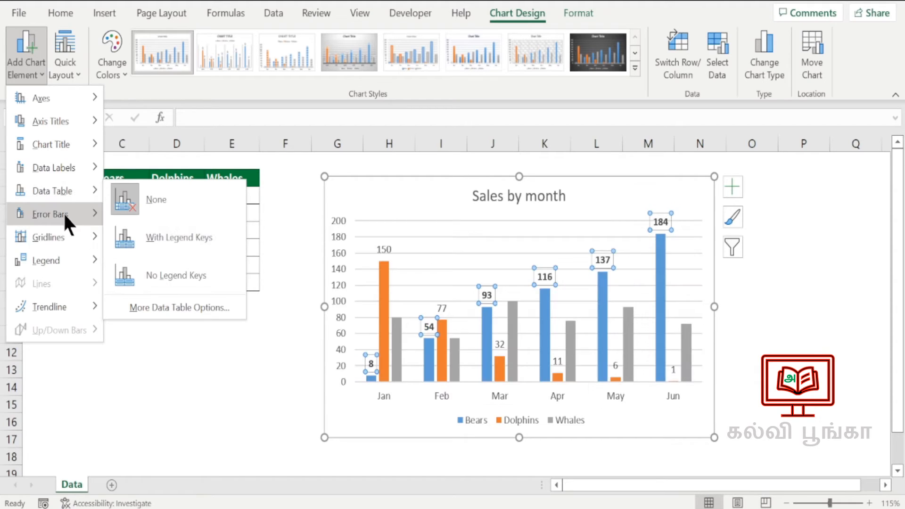
{"action": "mouse_move", "coordinate": [65, 213]}
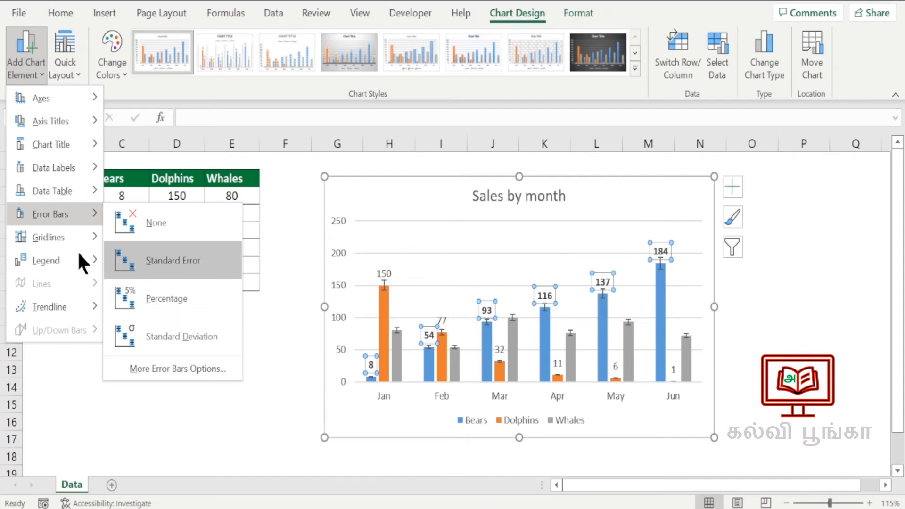
{"action": "mouse_move", "coordinate": [49, 245]}
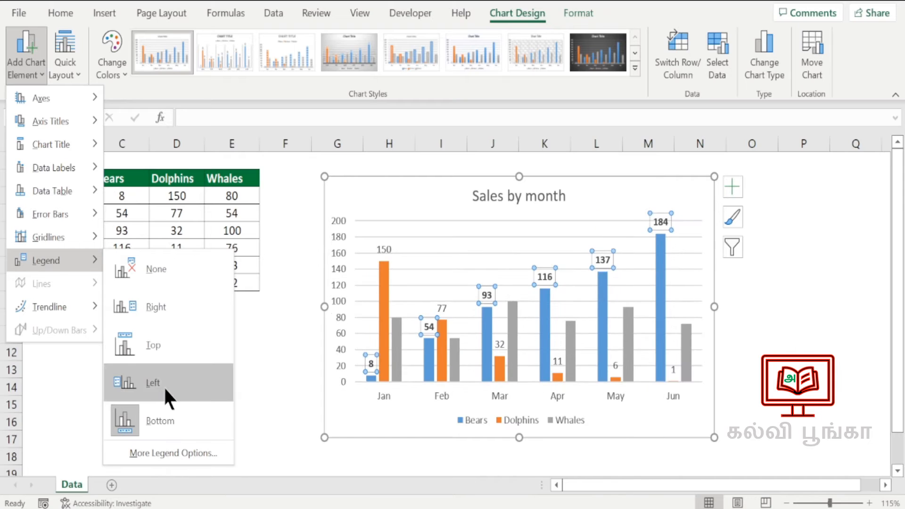
{"action": "mouse_move", "coordinate": [65, 304]}
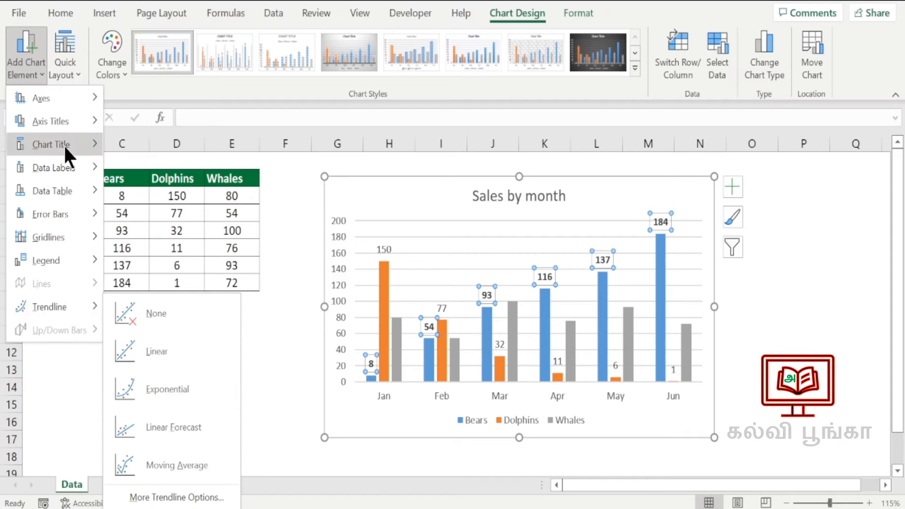
{"action": "key", "text": "Escape"}
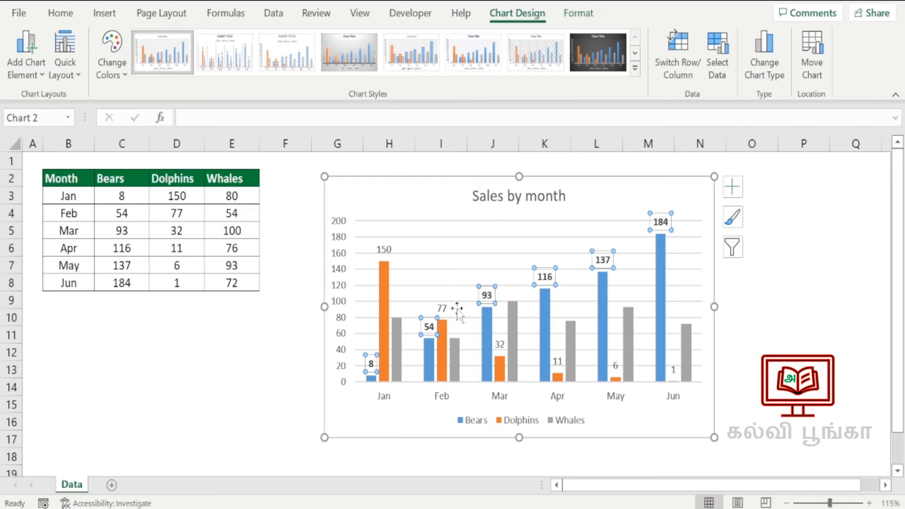
- Change the clustered column chart to a line chart with the months on the horizontal axis
{"action": "left_click", "coordinate": [764, 62]}
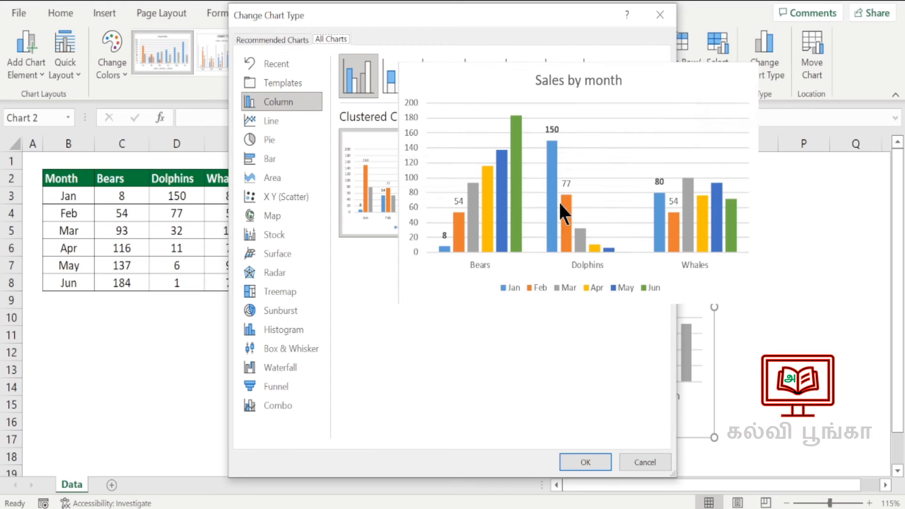
{"action": "left_click", "coordinate": [278, 121]}
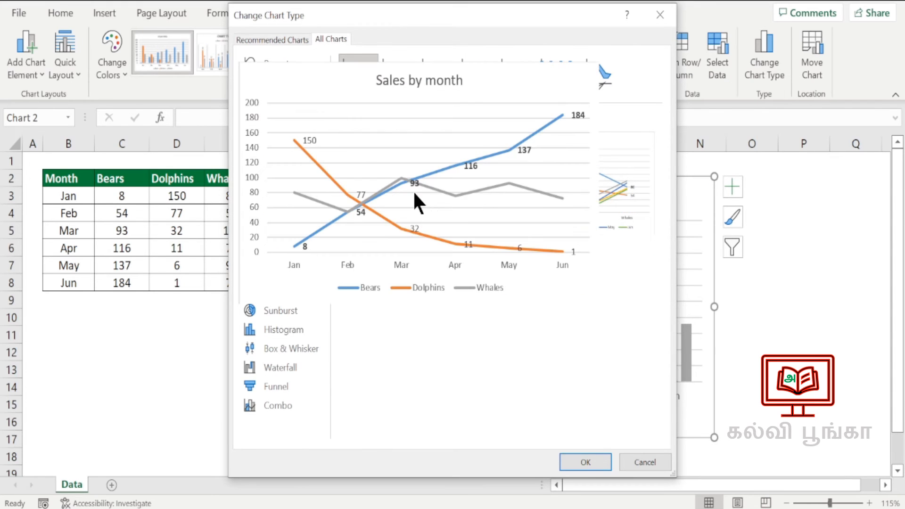
{"action": "mouse_move", "coordinate": [422, 208]}
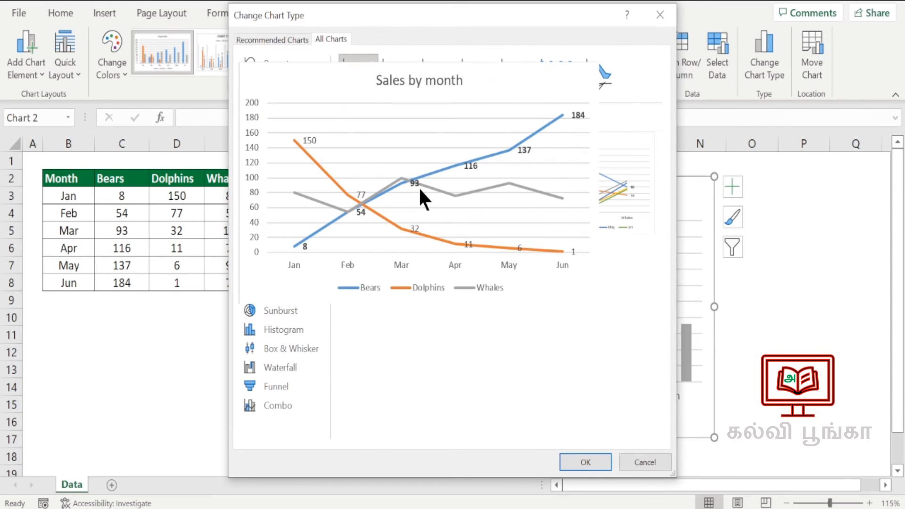
{"action": "left_click", "coordinate": [572, 455]}
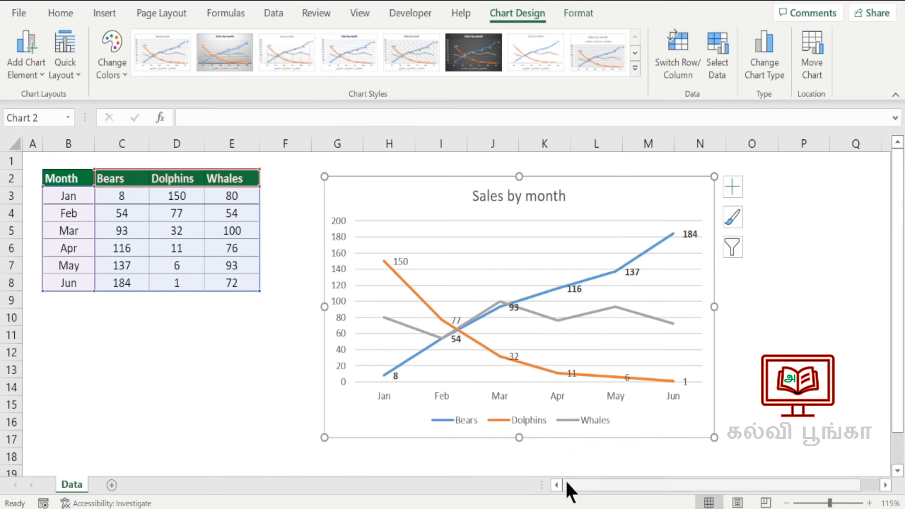
- Switch rows and columns in the chart's data source so the months become the series
{"action": "left_click", "coordinate": [717, 59]}
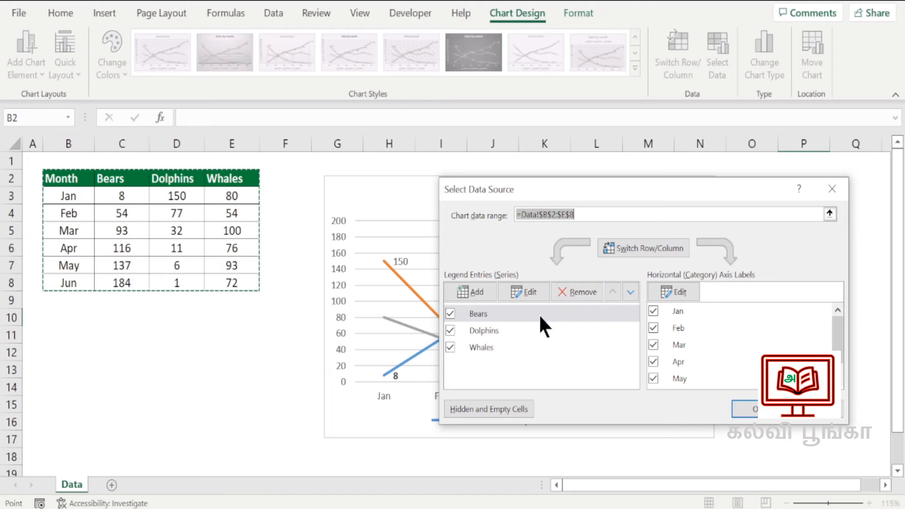
{"action": "left_click", "coordinate": [645, 249]}
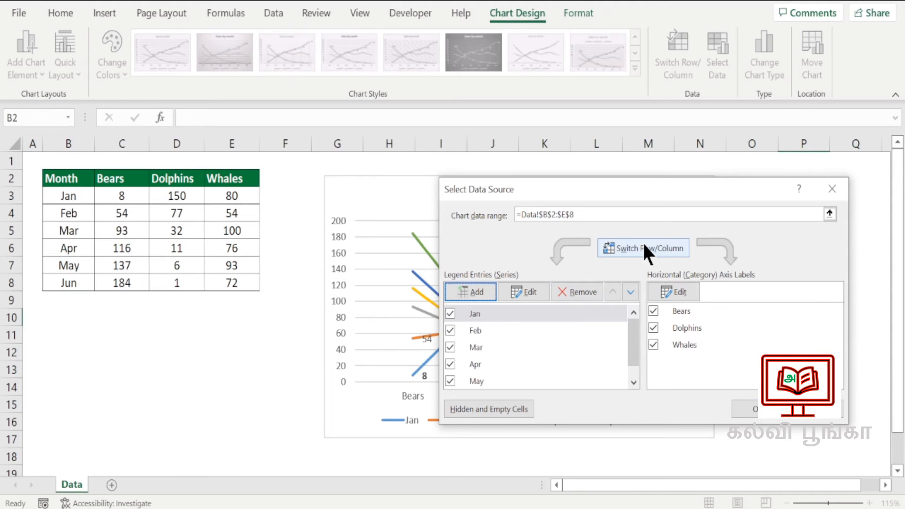
{"action": "left_click", "coordinate": [741, 408]}
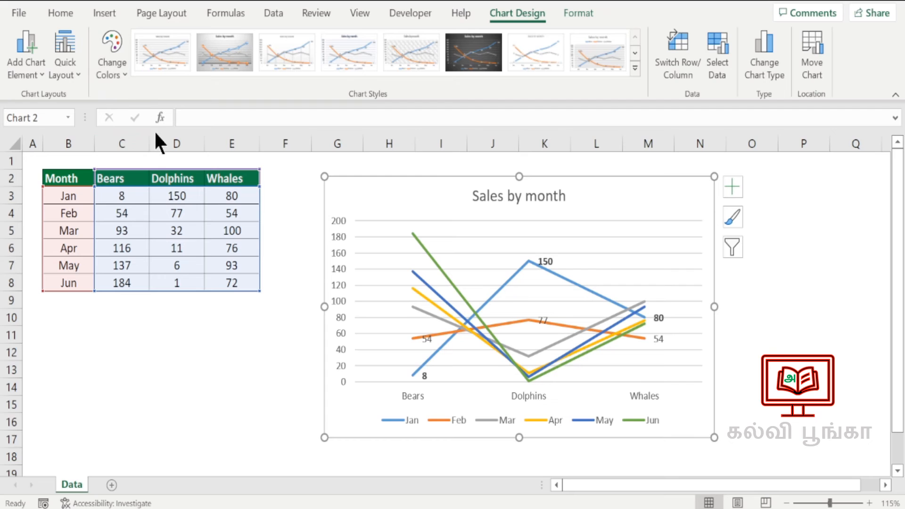
- Apply the dark chart style with glowing lines and the legend above the plot, and deselect the chart
{"action": "left_click", "coordinate": [120, 70]}
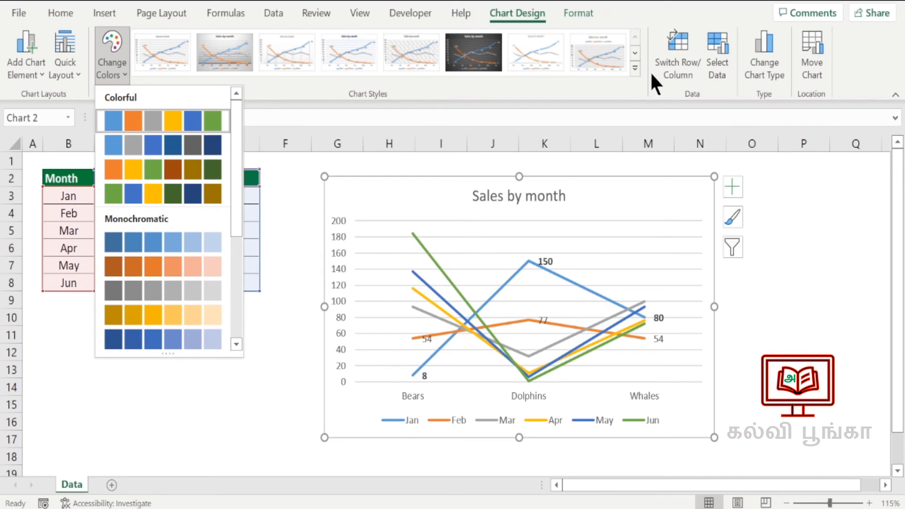
{"action": "left_click", "coordinate": [635, 69]}
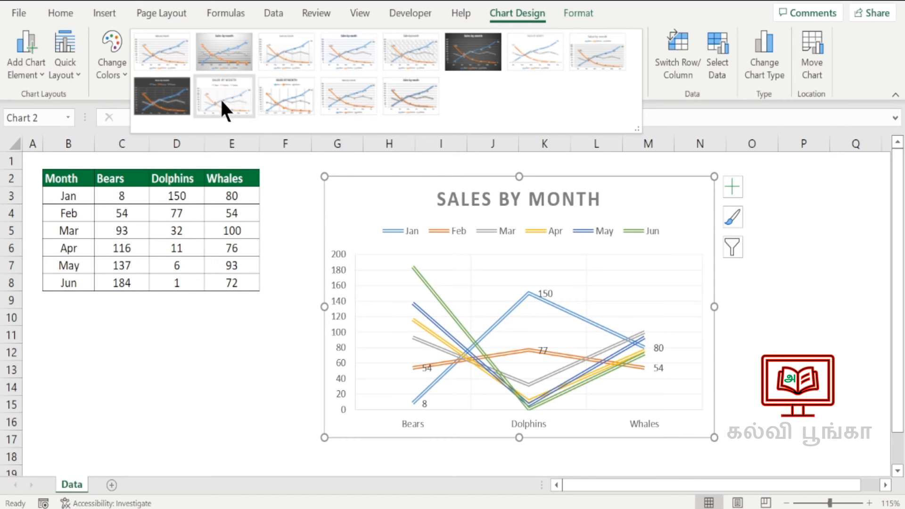
{"action": "left_click", "coordinate": [168, 107]}
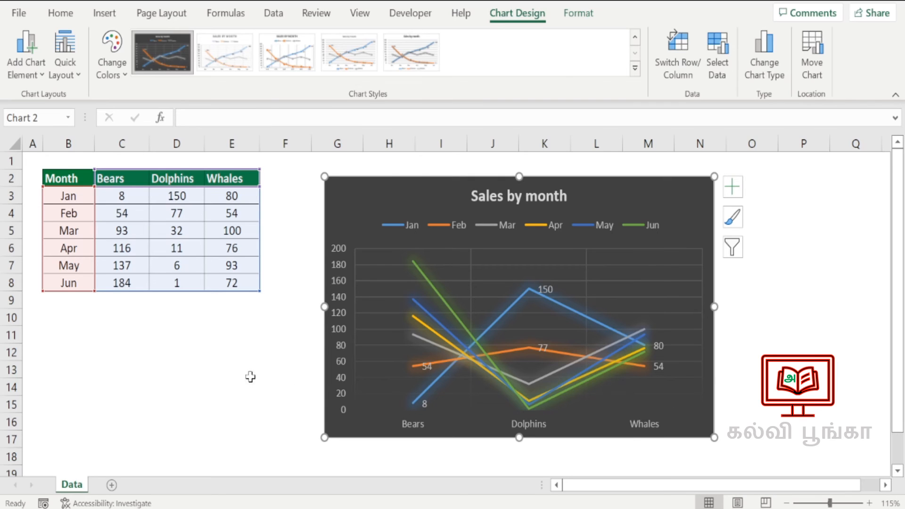
{"action": "left_click", "coordinate": [217, 382]}
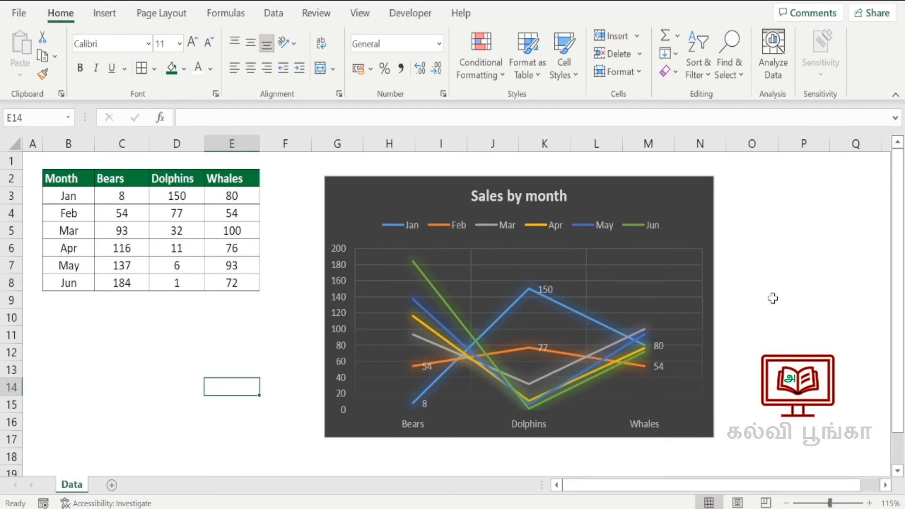
- Look through the map, pie and line chart types available for insertion
{"action": "left_click", "coordinate": [105, 13]}
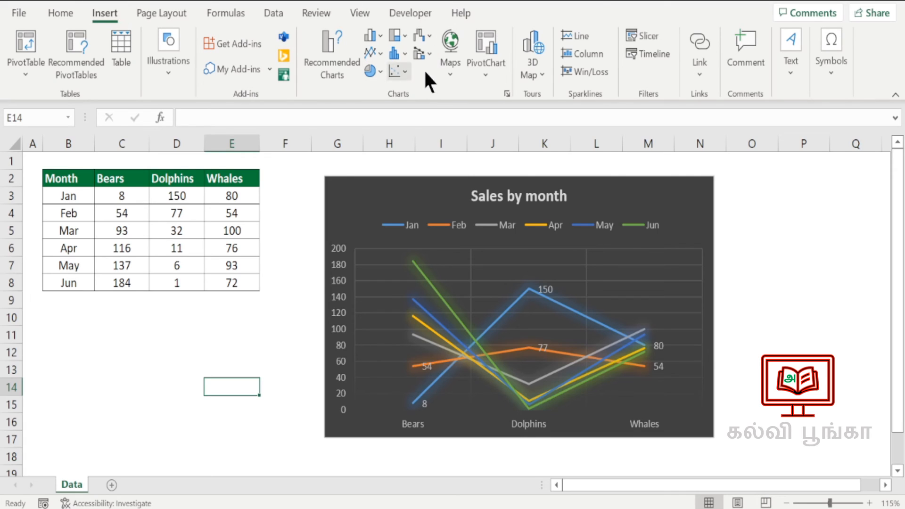
{"action": "left_click", "coordinate": [452, 72]}
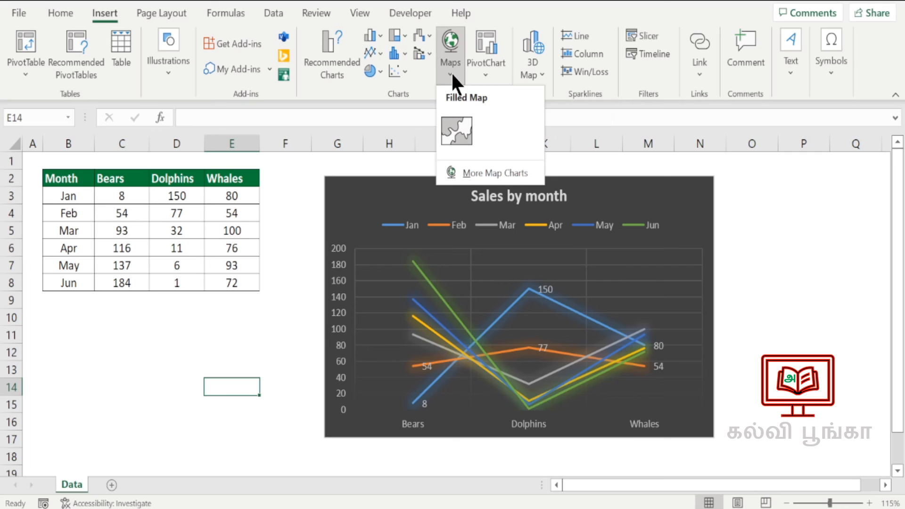
{"action": "left_click", "coordinate": [379, 69]}
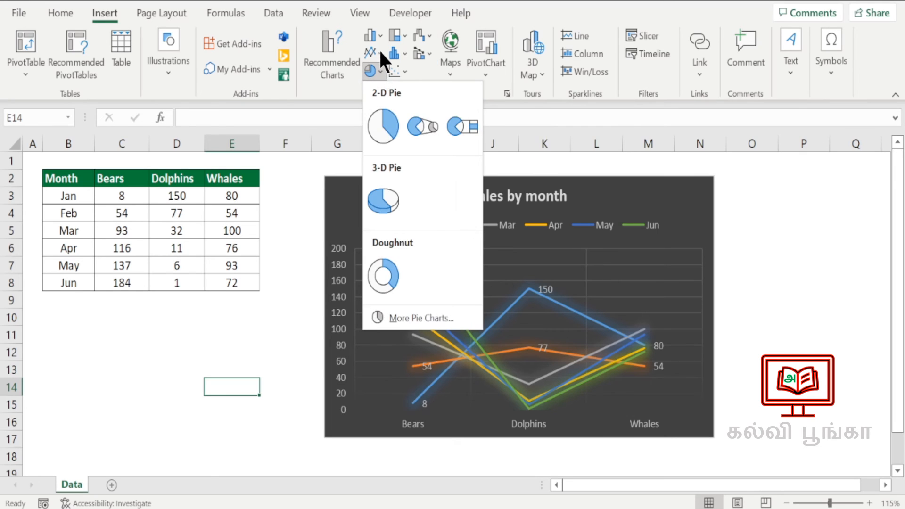
{"action": "left_click", "coordinate": [380, 51]}
{"action": "left_click", "coordinate": [379, 50]}
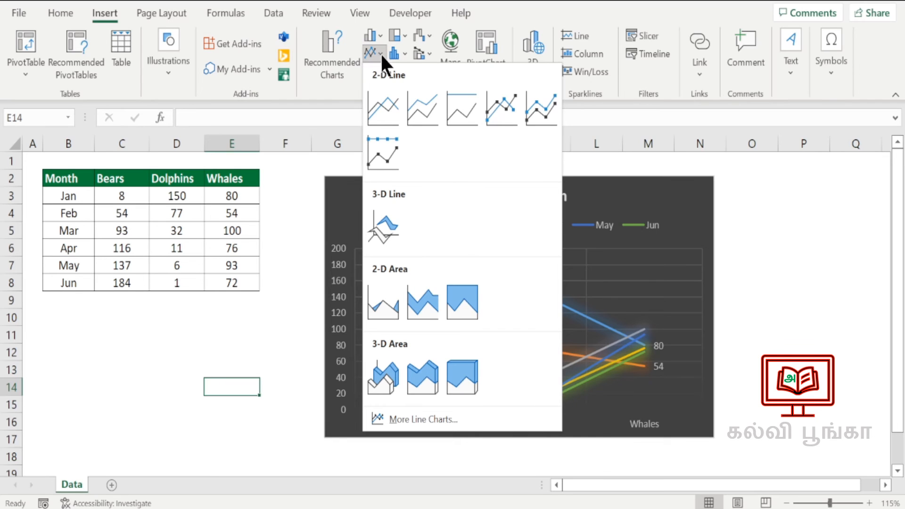
{"action": "left_click", "coordinate": [804, 222]}
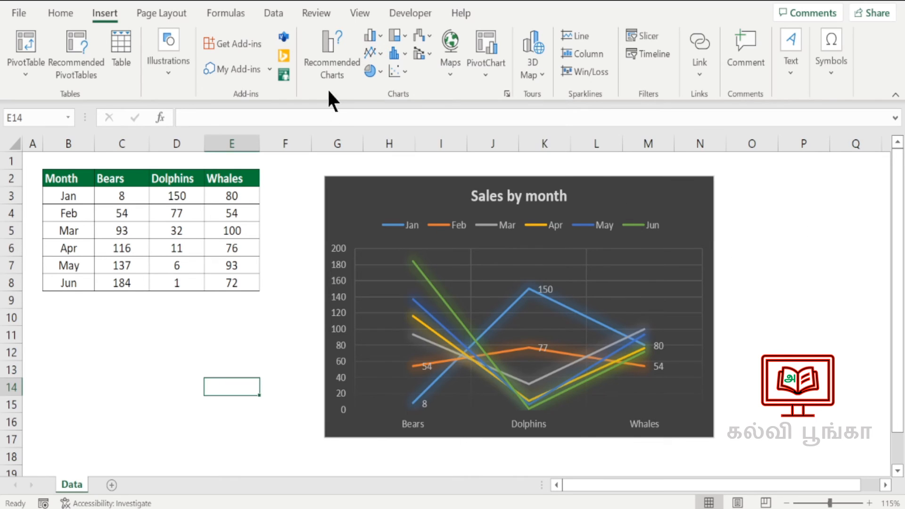
- Select the sales table B2:E8 including its headers and open the recommended charts for it
{"action": "left_click", "coordinate": [328, 45]}
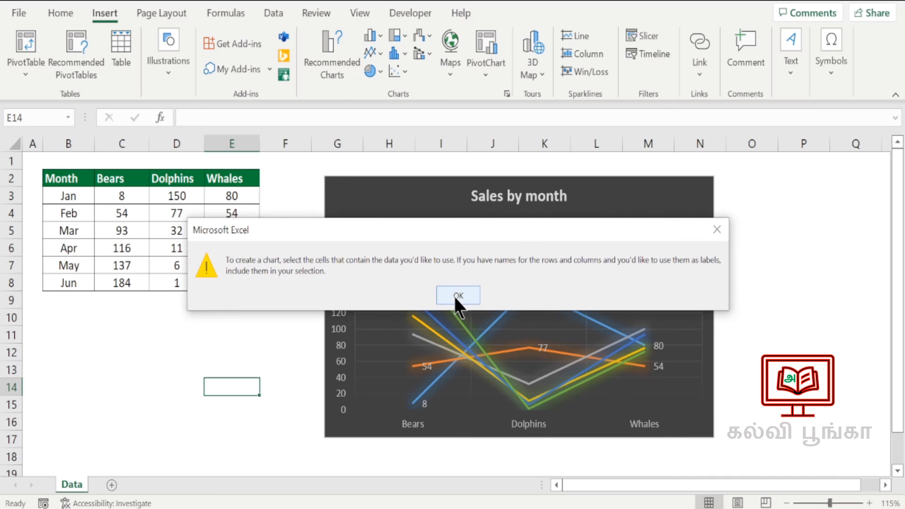
{"action": "left_click", "coordinate": [457, 296]}
{"action": "left_click_drag", "start_coordinate": [61, 178], "coordinate": [230, 282]}
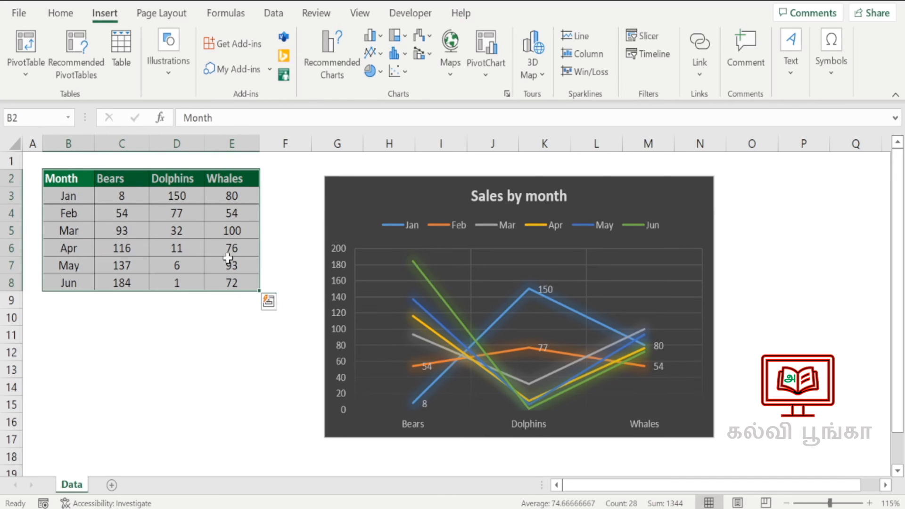
{"action": "left_click", "coordinate": [325, 62]}
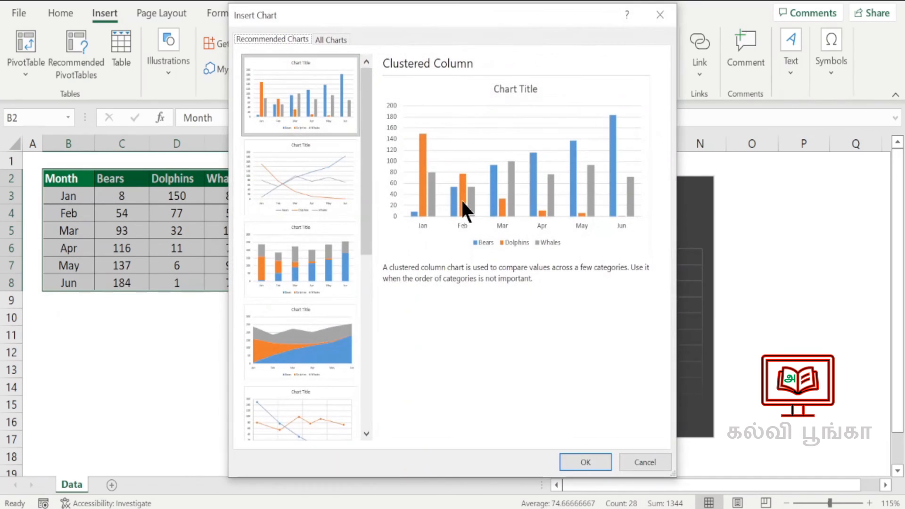
- Preview the recommended line, stacked column, area, scatter, Pareto, funnel and bubble charts for the sales table
{"action": "left_click", "coordinate": [301, 175]}
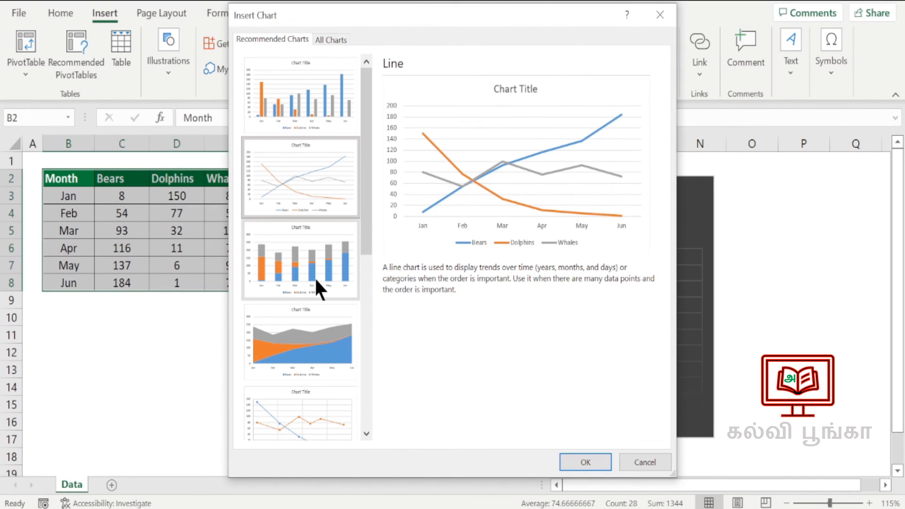
{"action": "left_click", "coordinate": [299, 278]}
{"action": "left_click", "coordinate": [296, 368]}
{"action": "left_click", "coordinate": [295, 417]}
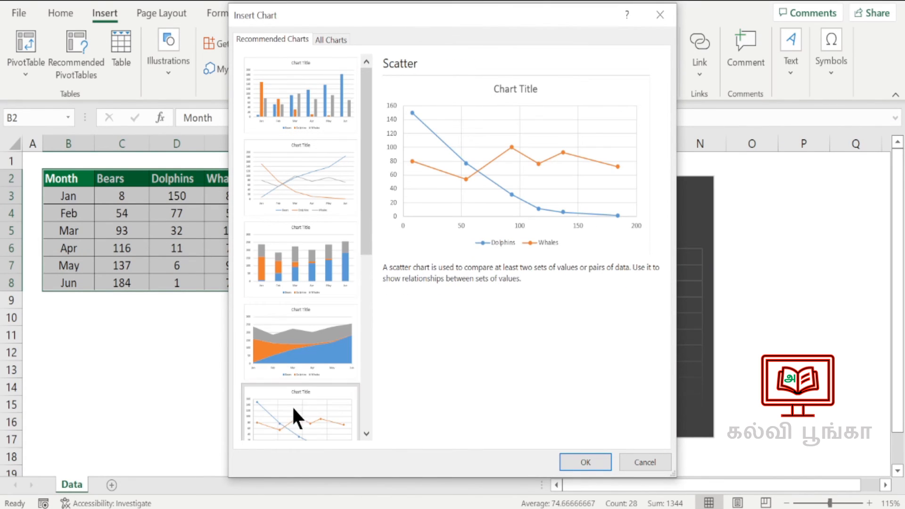
{"action": "scroll", "coordinate": [312, 342], "scroll_direction": "down", "scroll_amount": 3}
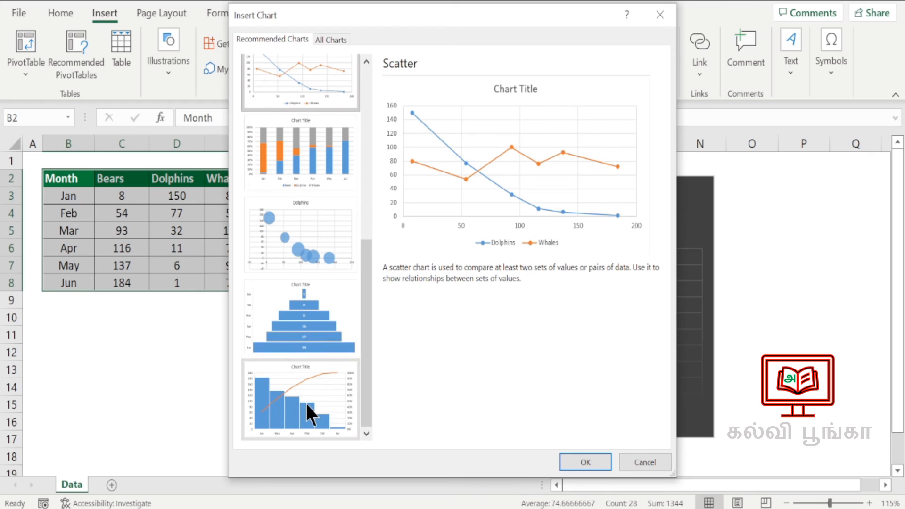
{"action": "left_click", "coordinate": [306, 404]}
{"action": "left_click", "coordinate": [306, 320]}
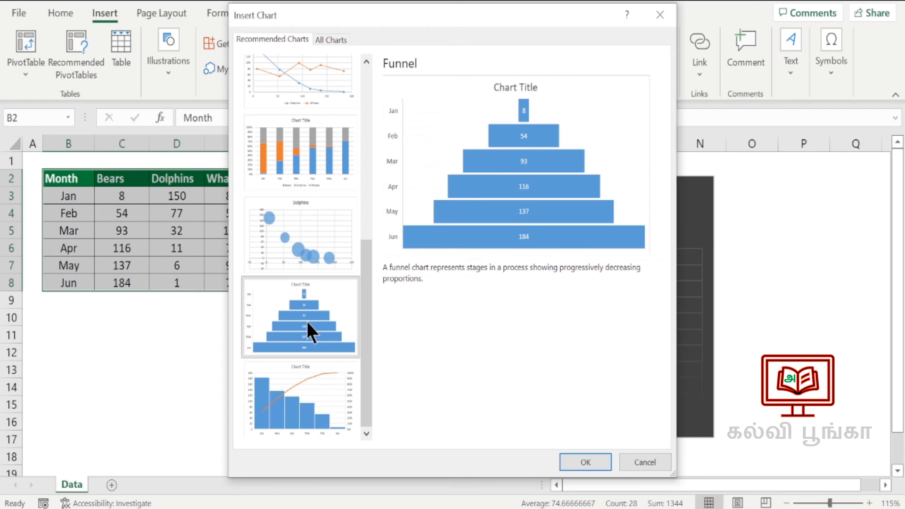
{"action": "left_click", "coordinate": [299, 240]}
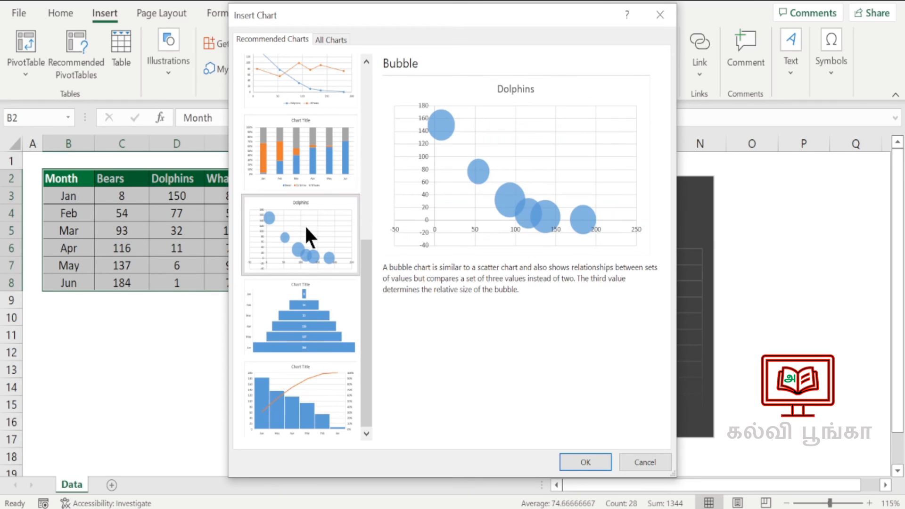
- Insert a 3-D 100% stacked column chart from the full set of chart types and move its upper-left corner to about cell B4
{"action": "left_click", "coordinate": [327, 38]}
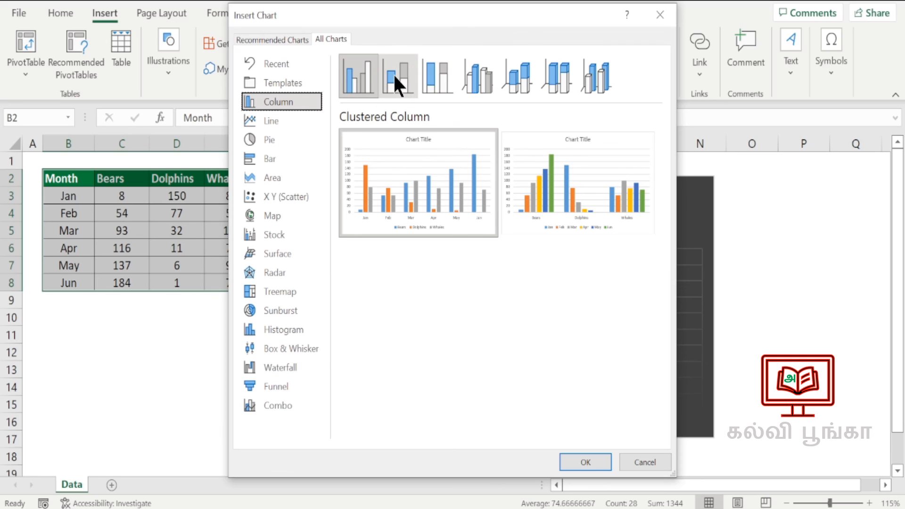
{"action": "left_click", "coordinate": [474, 76]}
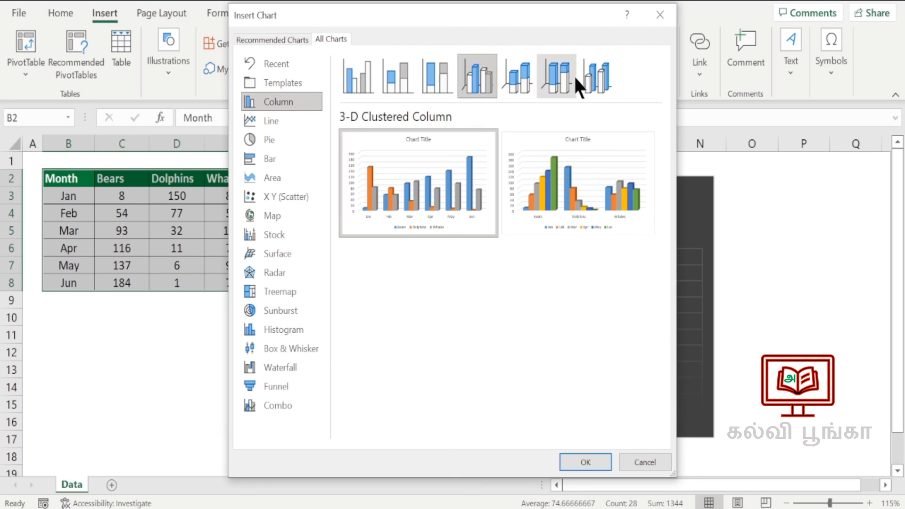
{"action": "left_click", "coordinate": [525, 74]}
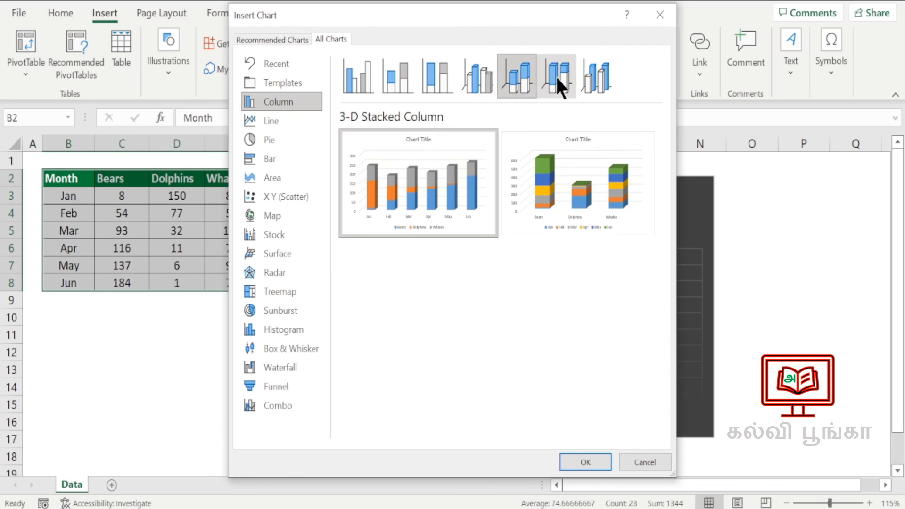
{"action": "left_click", "coordinate": [556, 75]}
{"action": "left_click", "coordinate": [572, 459]}
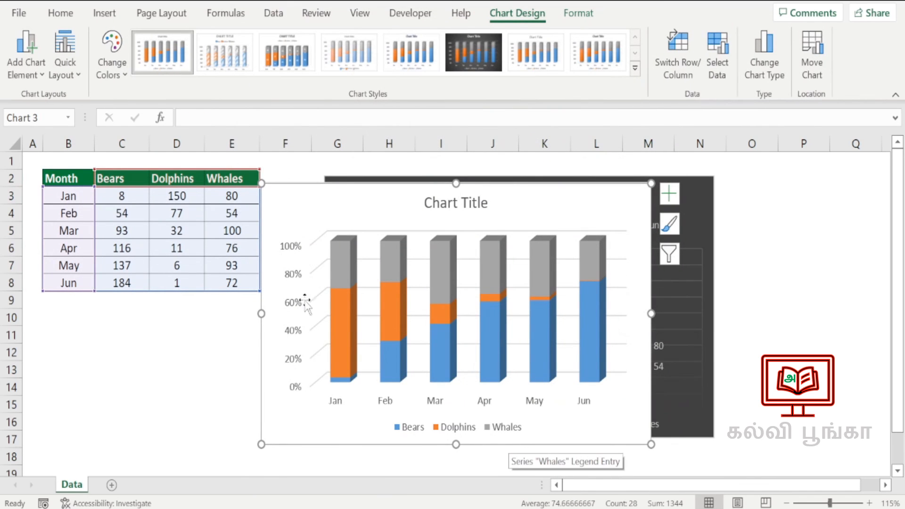
{"action": "left_click_drag", "start_coordinate": [322, 200], "coordinate": [162, 195]}
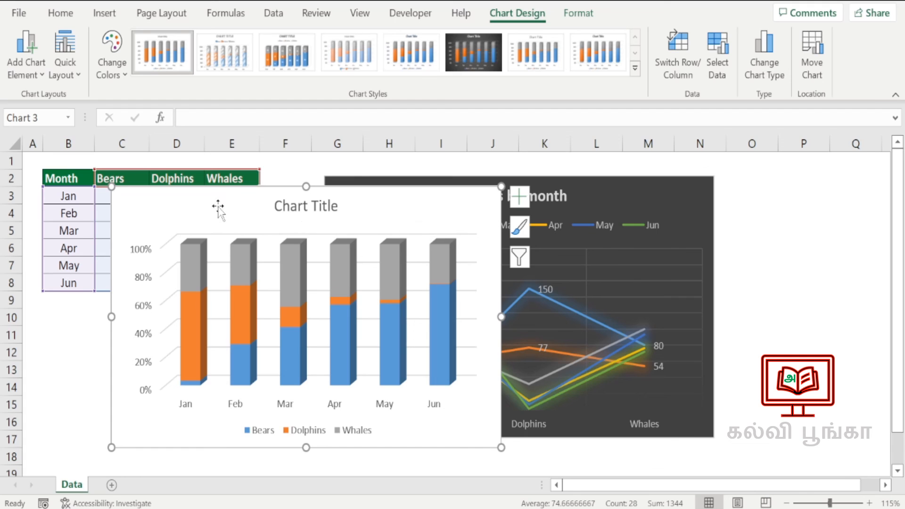
{"action": "left_click_drag", "start_coordinate": [220, 204], "coordinate": [169, 230]}
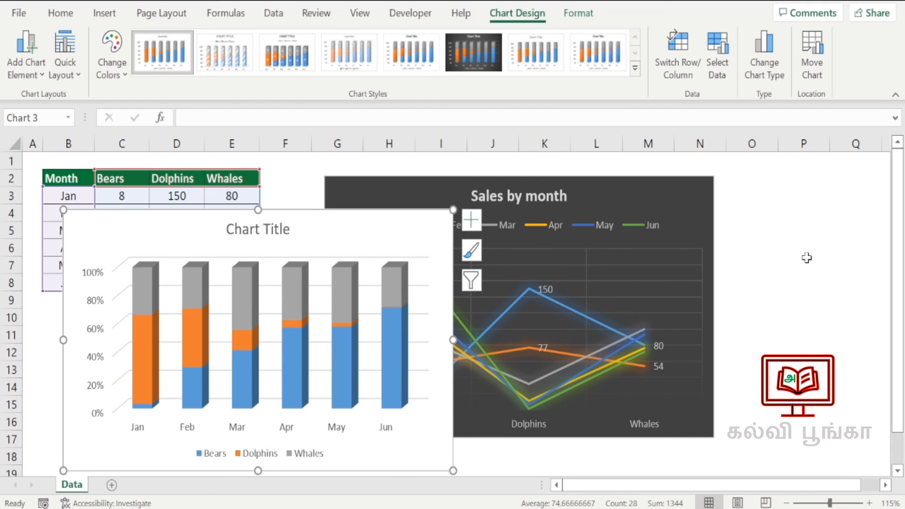